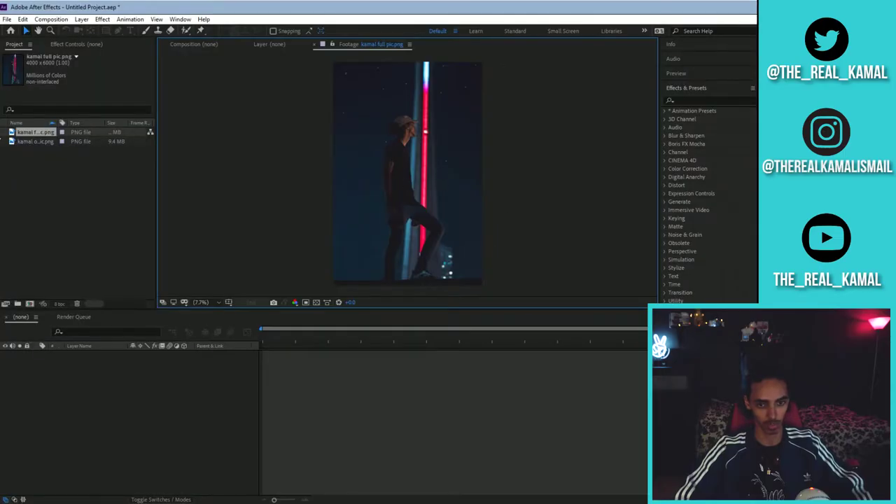
- Preview the cut-out person PNG from the Project panel
left_click(37, 143)
double_click(37, 143)
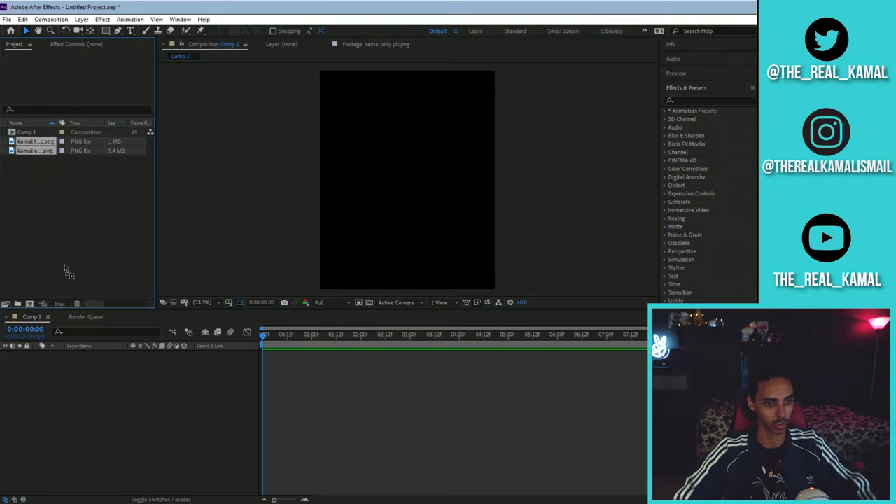
- Add both PNGs as layers, scale them to 27%, and hide the full photo layer
left_click_drag(71, 349, 71, 350)
left_click(140, 387)
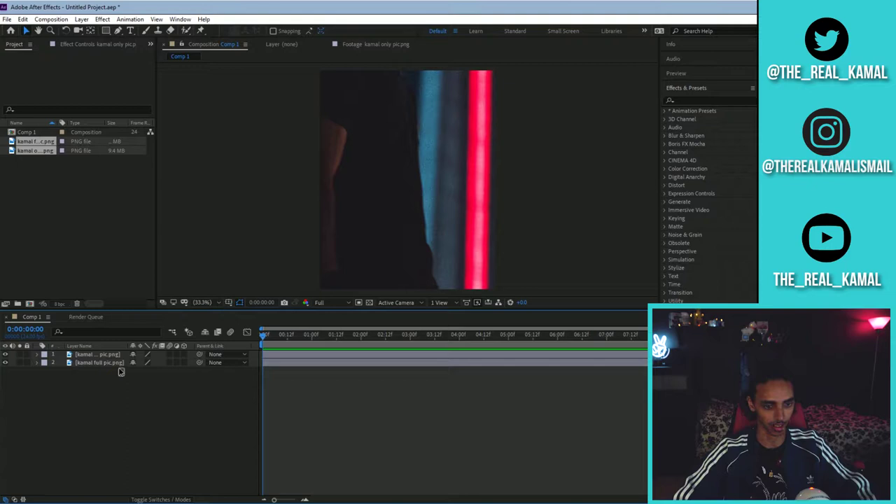
left_click_drag(121, 369, 123, 354)
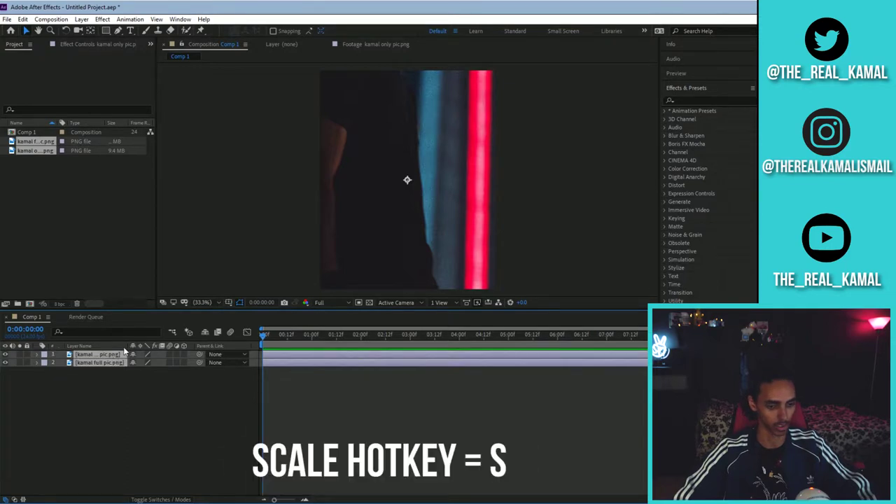
key("s")
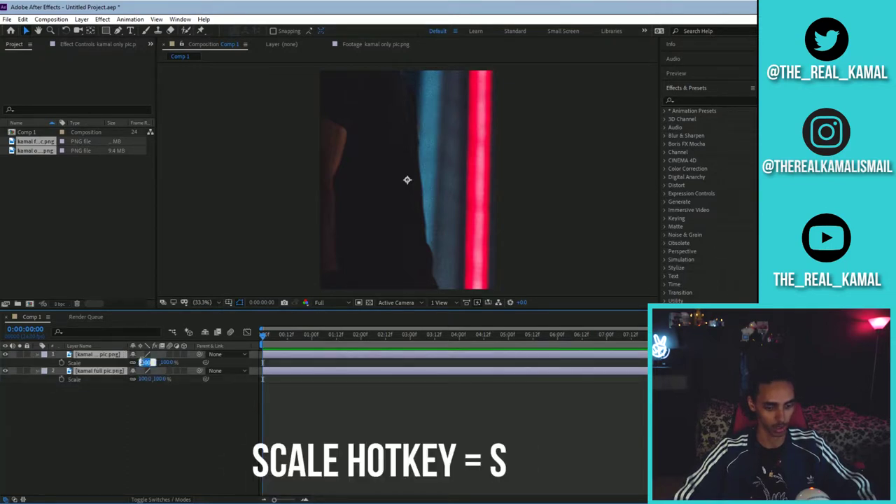
left_click(144, 363)
type("27")
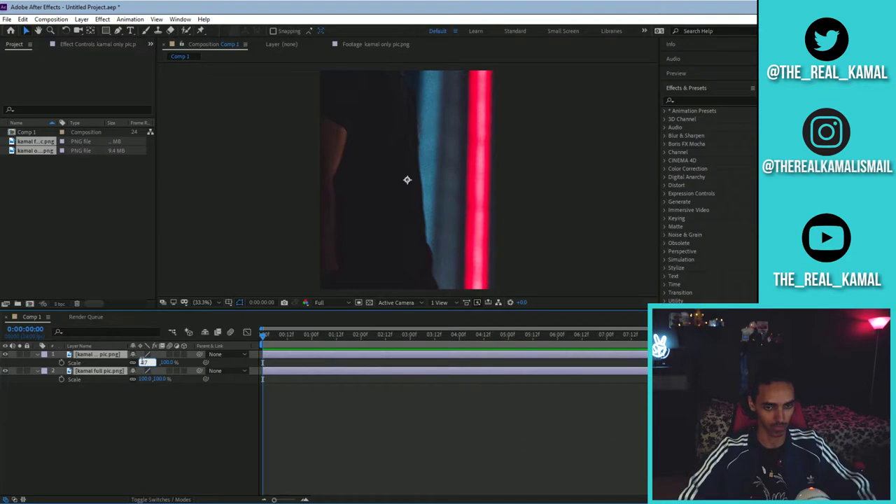
key("Return")
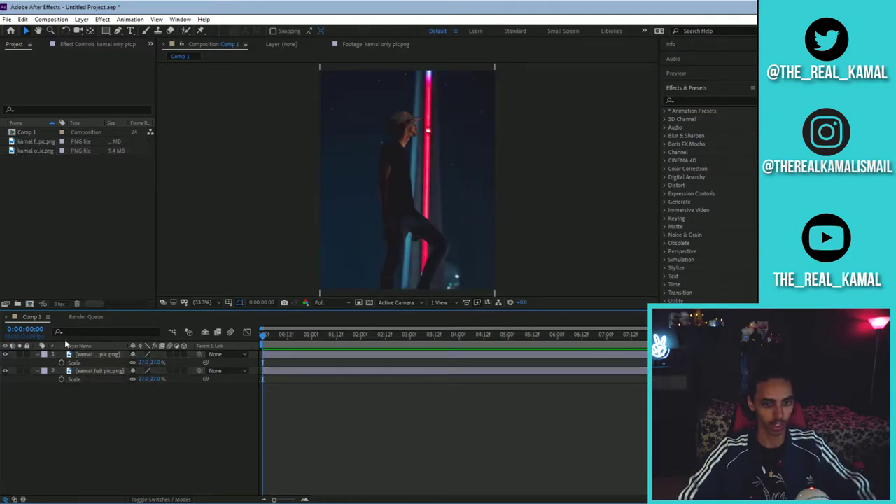
left_click(6, 371)
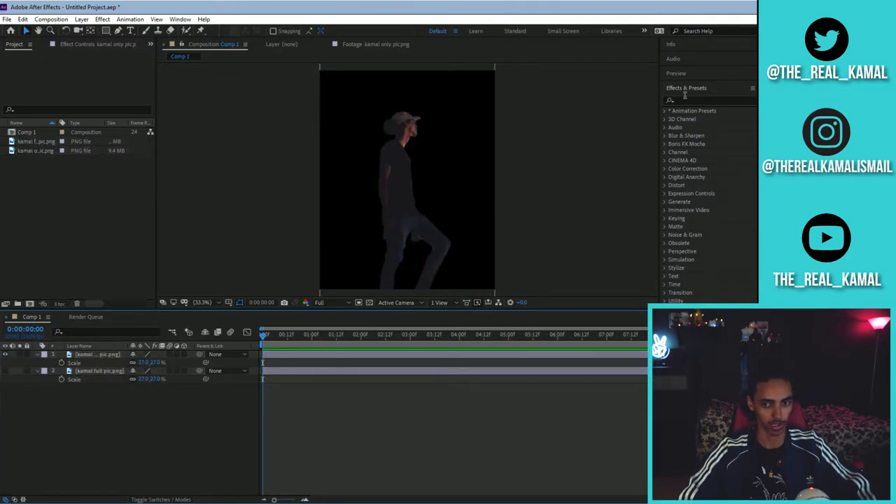
- Add a paragraph text box across the top containing the creator's Instagram handle
left_click(130, 33)
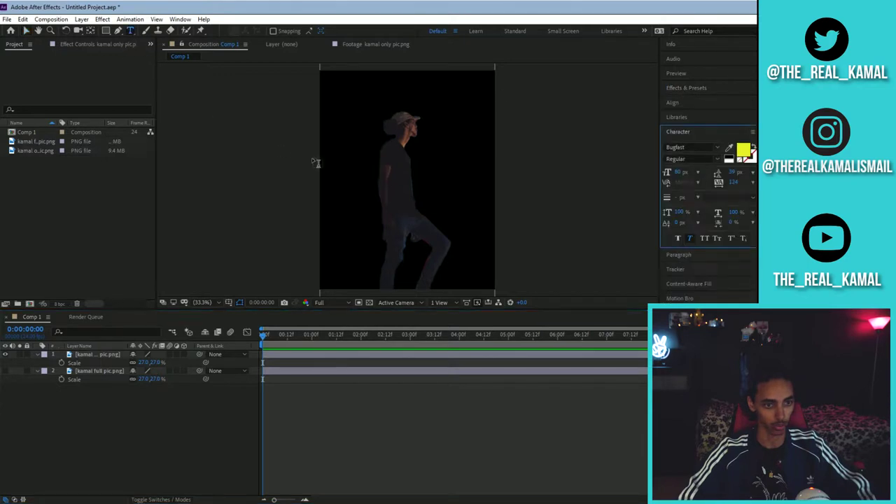
left_click_drag(301, 102, 525, 168)
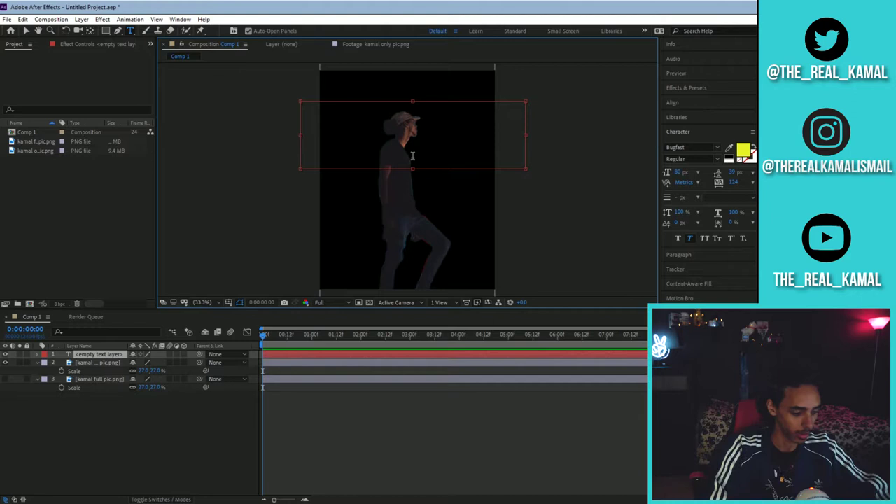
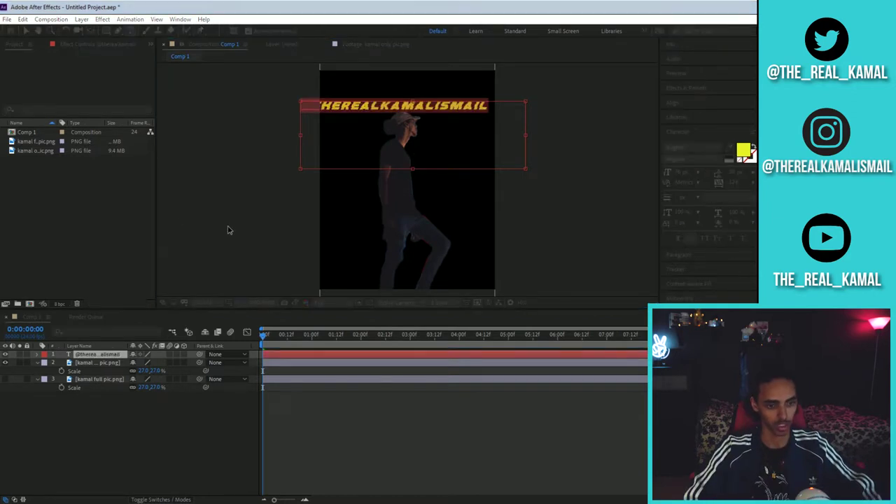
key("Escape")
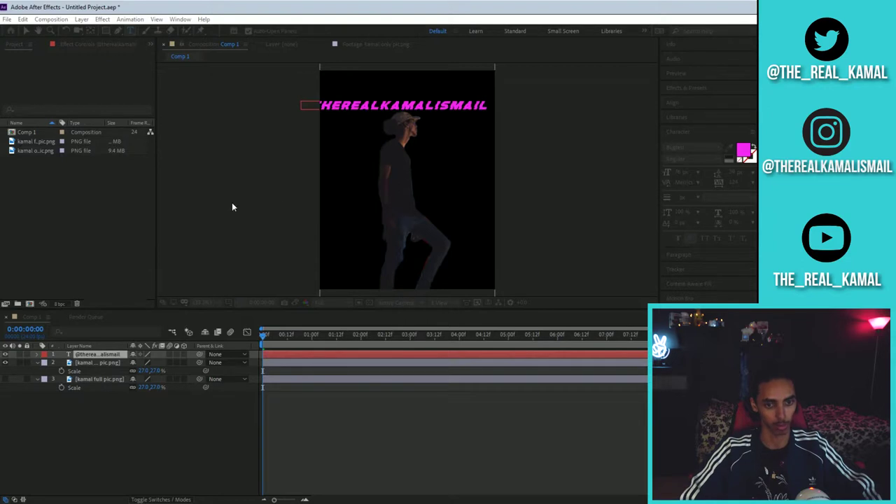
left_click(677, 89)
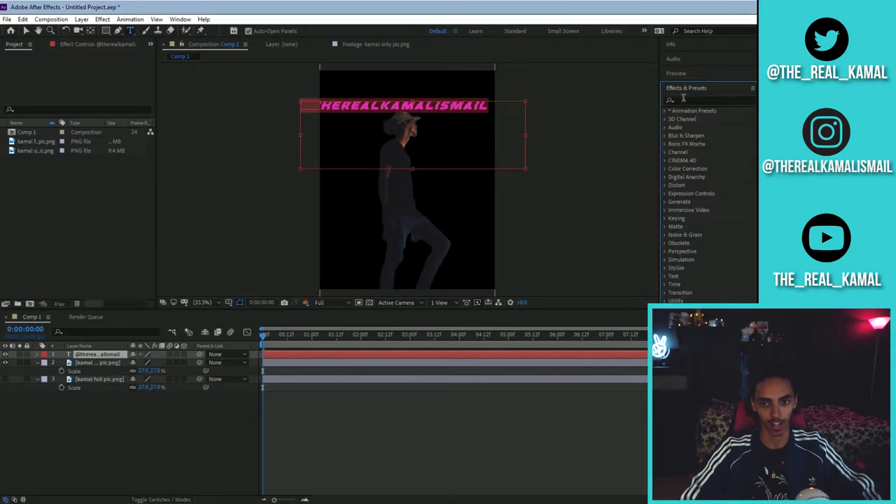
left_click(683, 99)
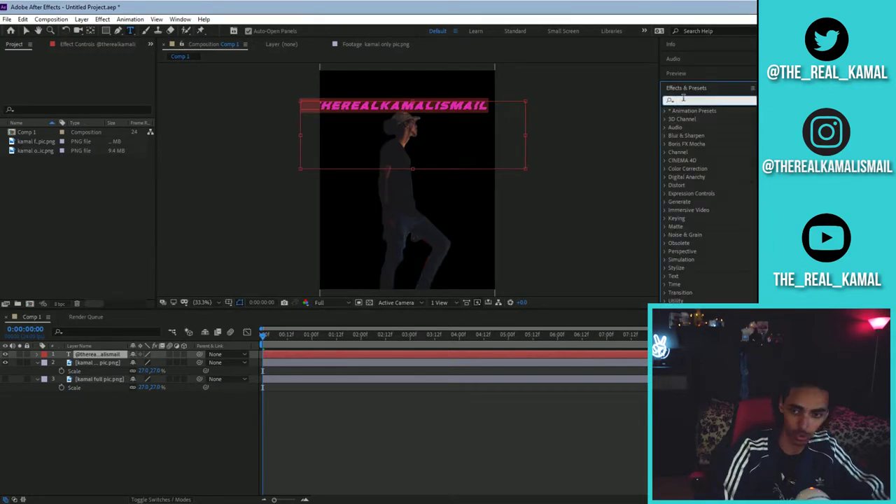
- Apply CC Cylinder to the text, lower its Position Y to about 490, render outside only
type("cc cyk")
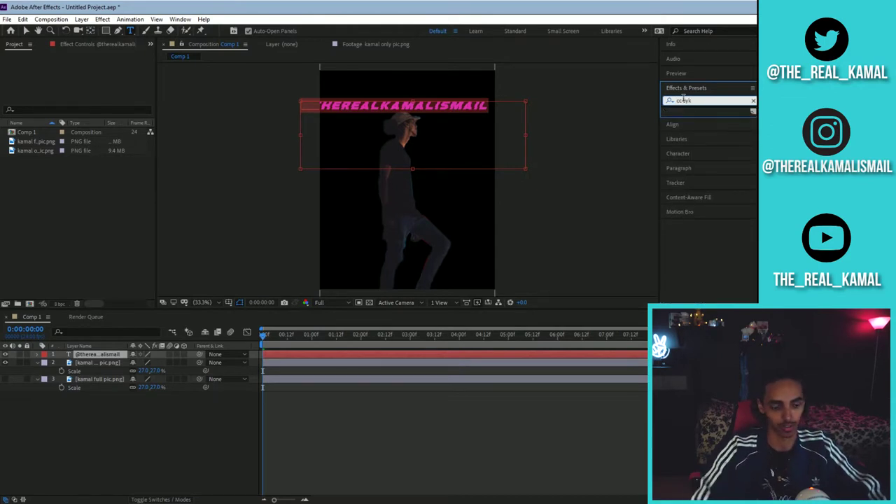
key("BackSpace")
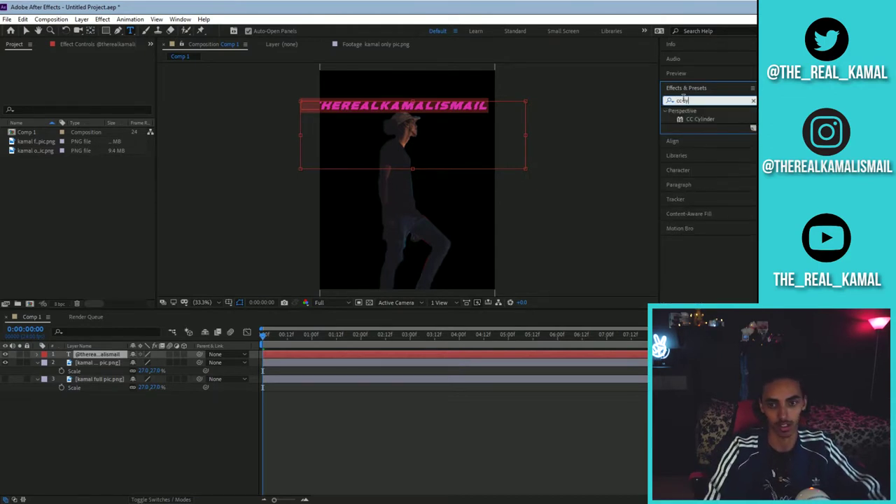
double_click(700, 119)
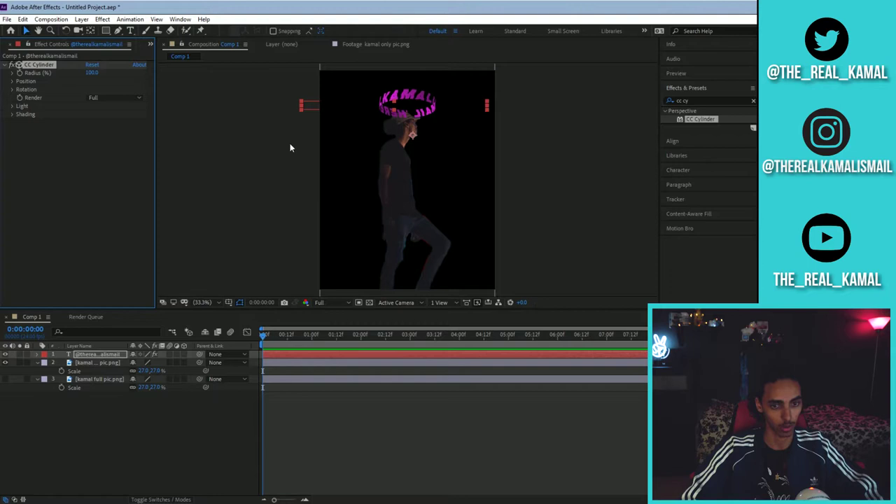
left_click(13, 82)
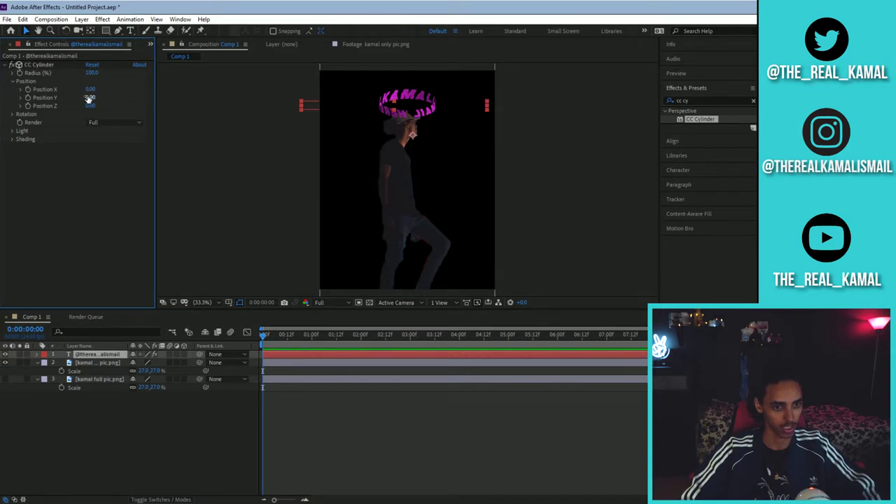
left_click(90, 106)
left_click_drag(91, 99, 109, 98)
left_click(116, 122)
left_click(104, 143)
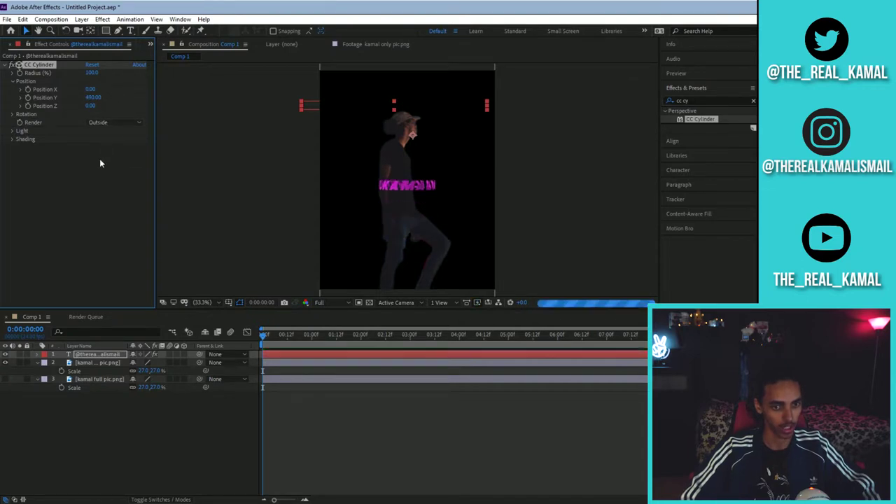
left_click_drag(271, 335, 261, 335)
key("space")
- Keyframe the cylinder's Rotation Y at the clip's end (1x+354°) so the text spins
left_click(12, 114)
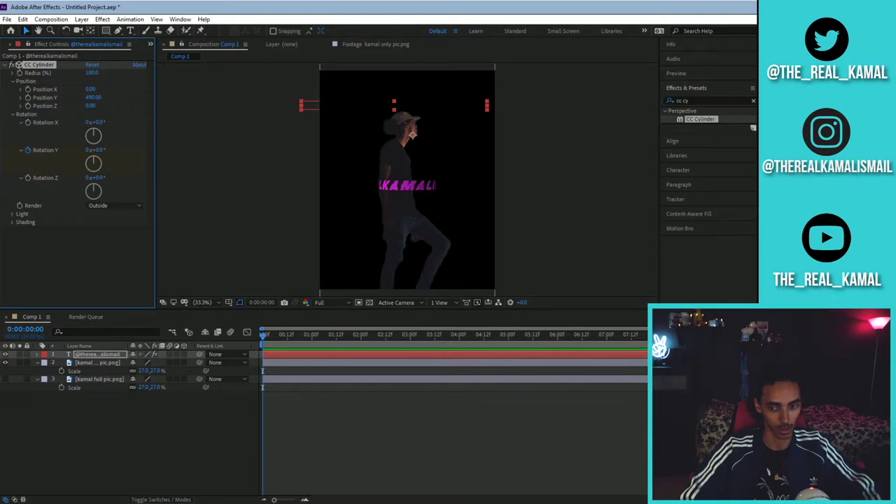
key("End")
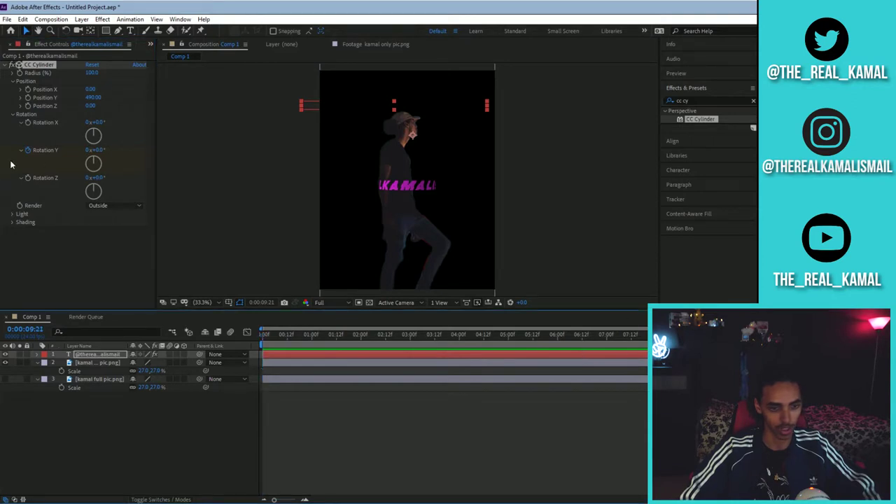
left_click(89, 151)
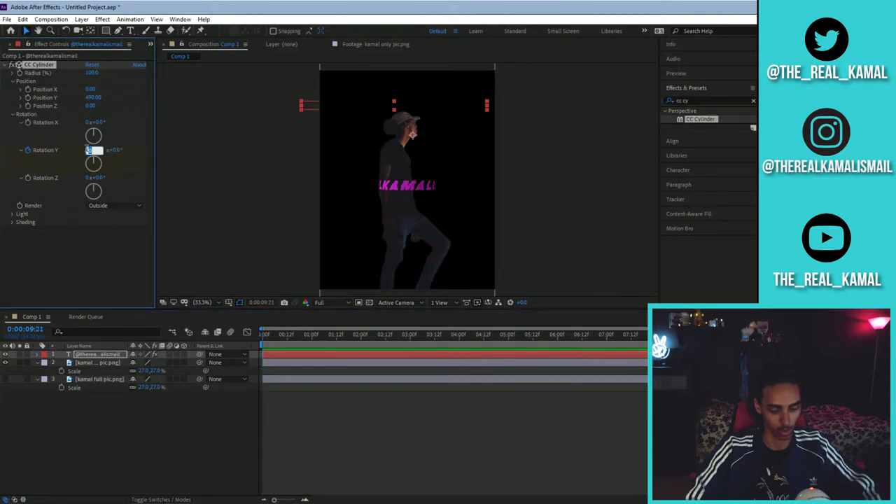
type("3")
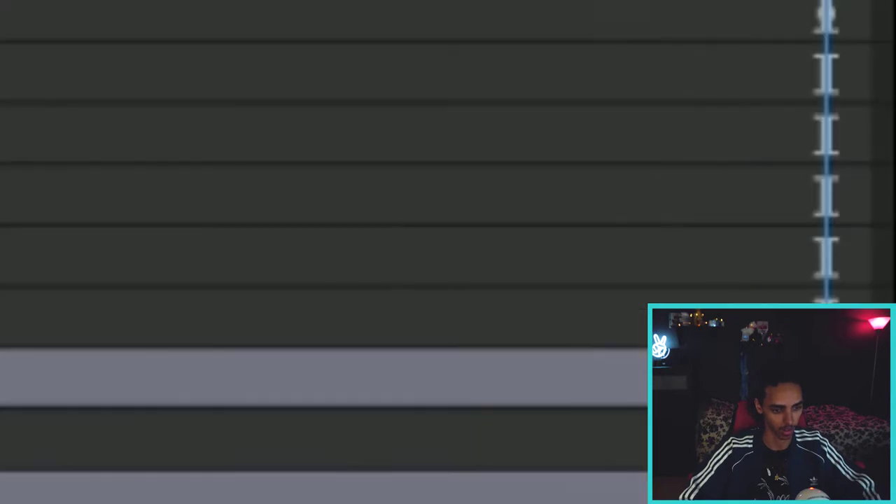
key("Return")
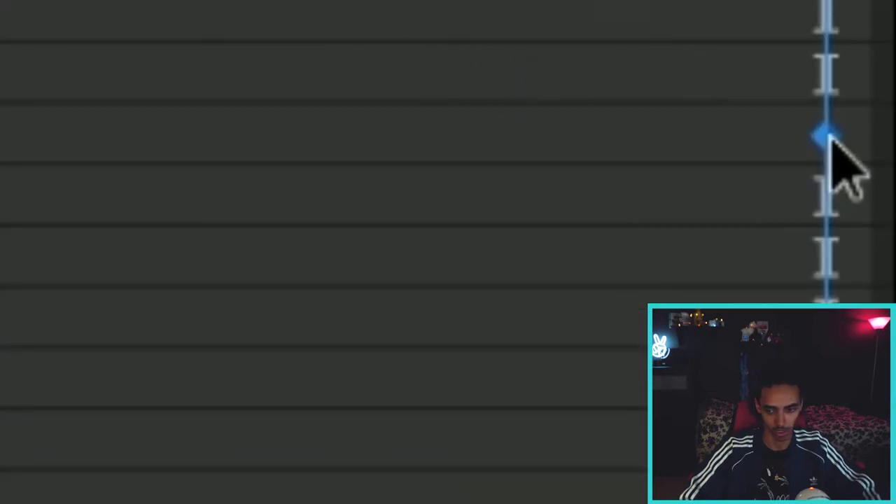
left_click_drag(827, 136, 855, 133)
left_click(481, 109)
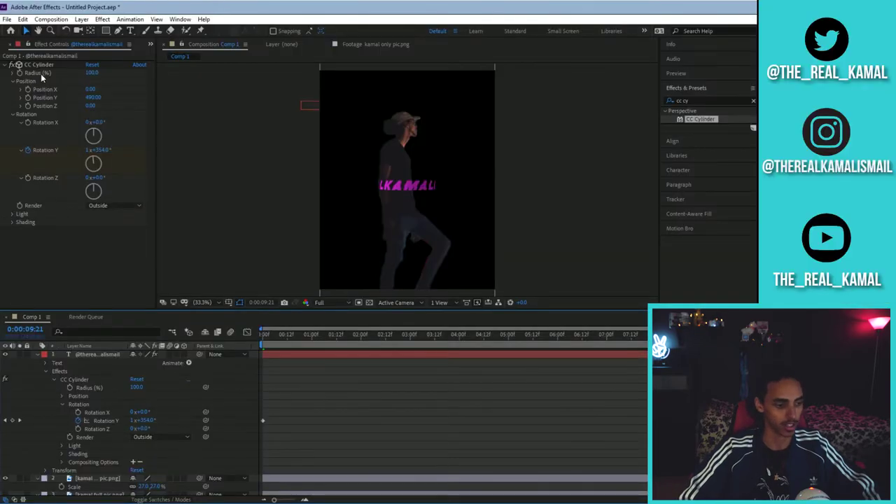
- Apply Glow to the text with 40% threshold, radius 135 and intensity 8
left_click(9, 66)
key("ctrl+f")
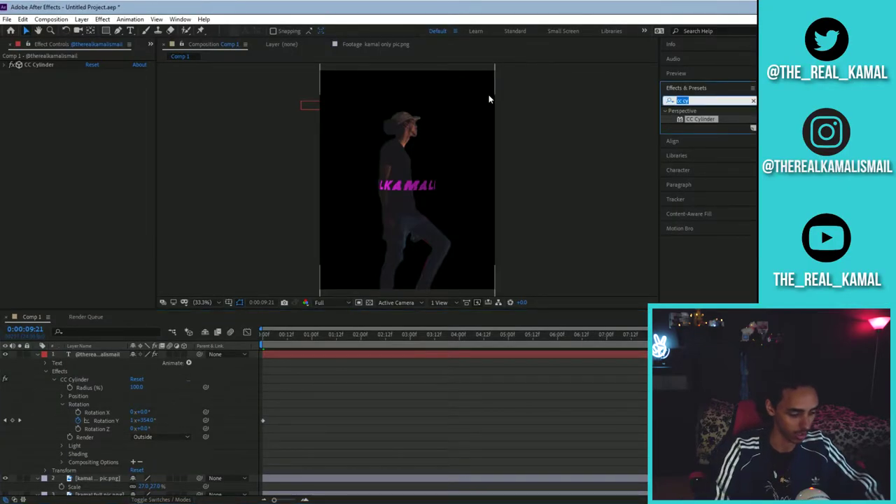
type("glow")
left_click_drag(692, 161, 58, 237)
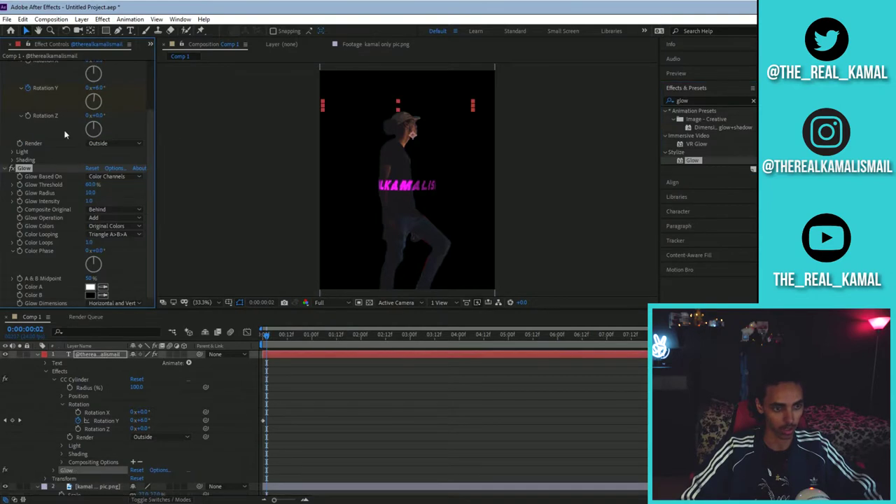
left_click(89, 184)
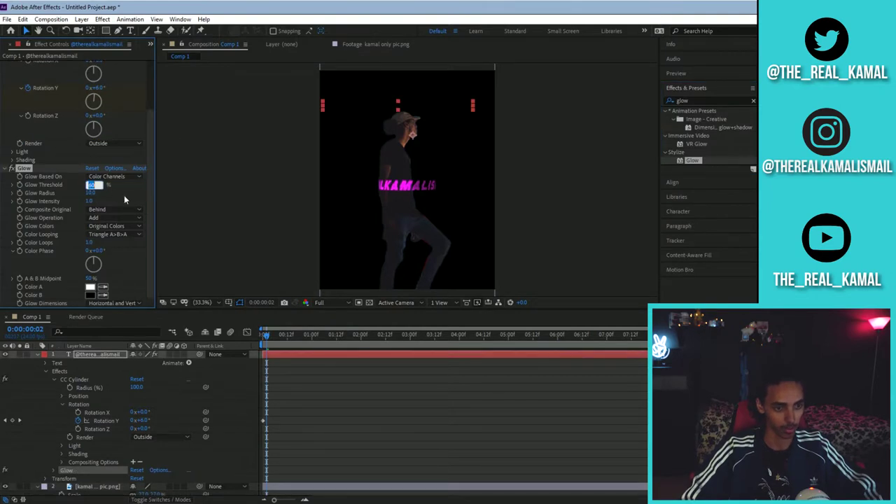
type("40")
key("Return")
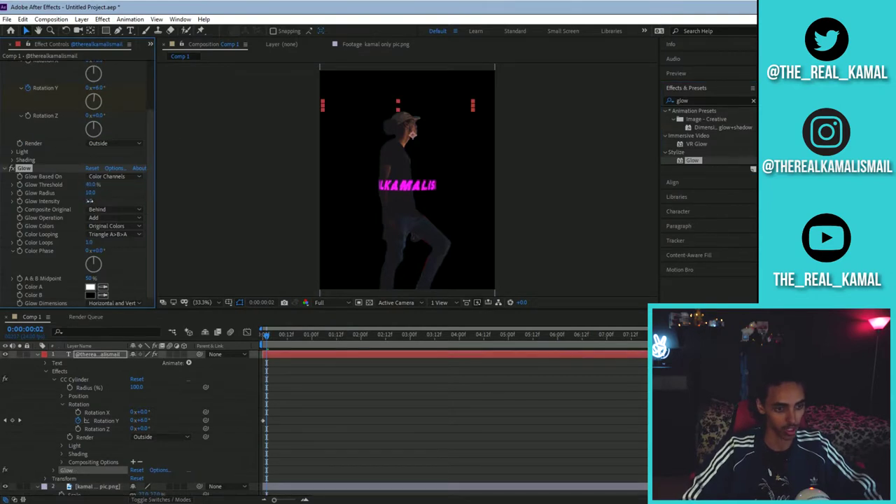
left_click(90, 201)
type("5")
key("Return")
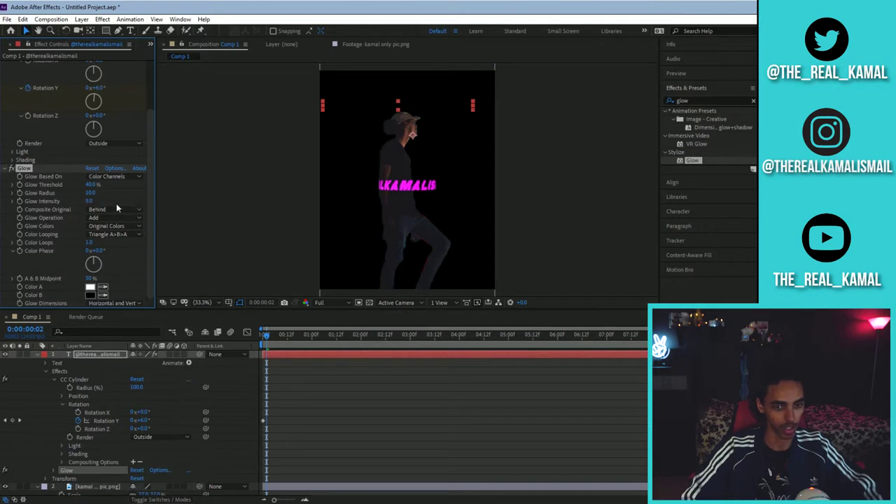
left_click(90, 192)
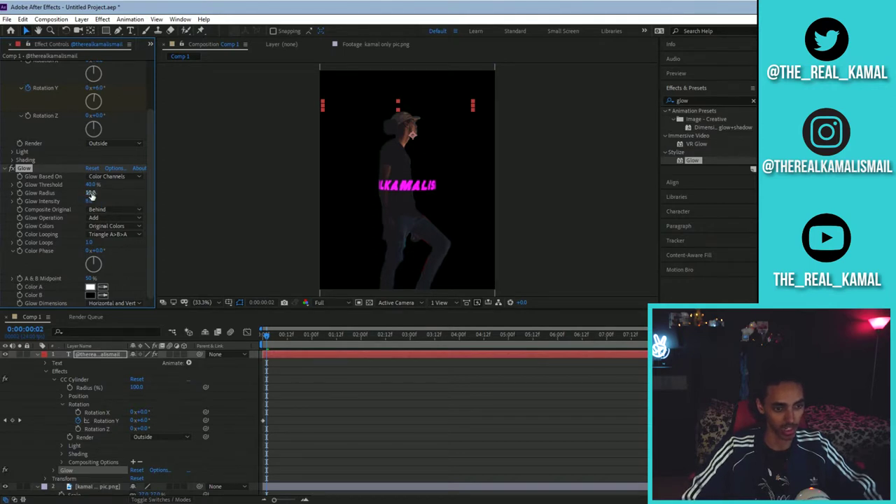
left_click_drag(112, 192, 173, 194)
left_click(753, 100)
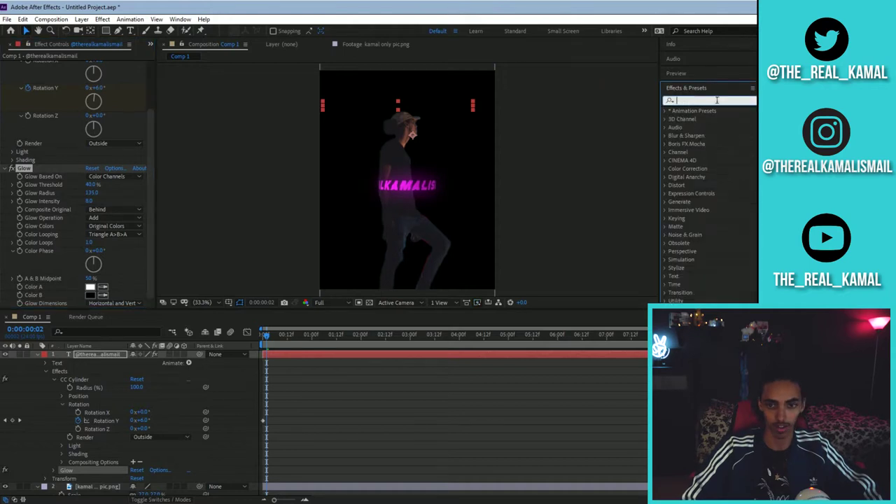
- Apply Turbulent Displace as Horizontal Displace with Amount 10 and Size 5
type("turb")
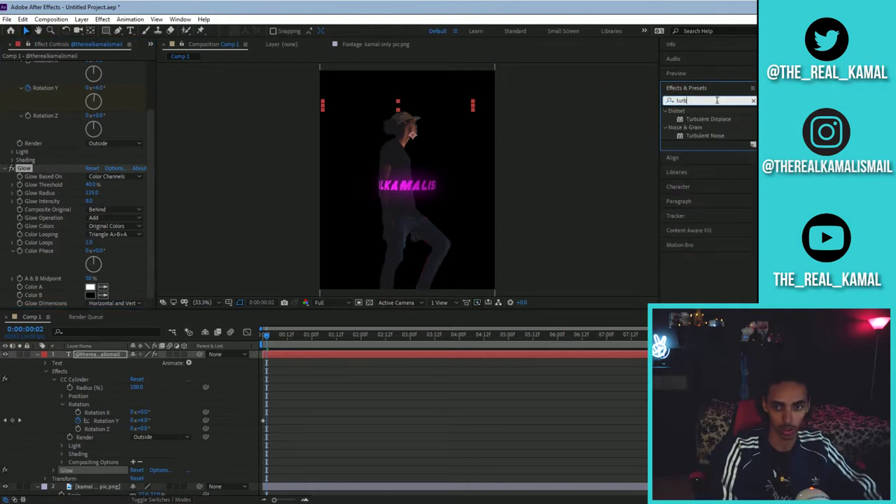
left_click_drag(724, 120, 394, 213)
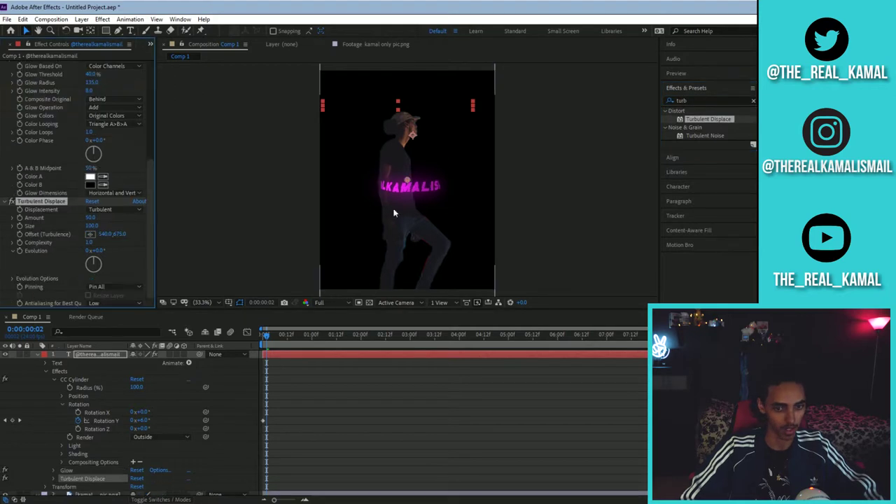
left_click(137, 301)
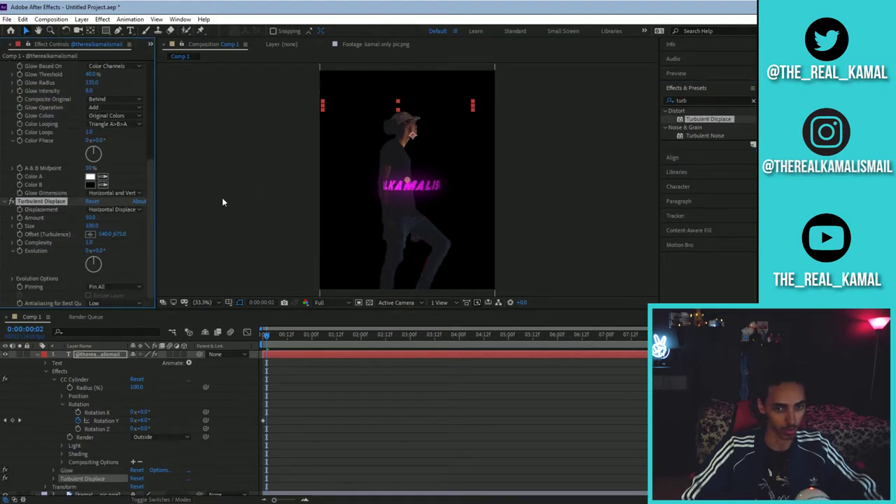
left_click(89, 218)
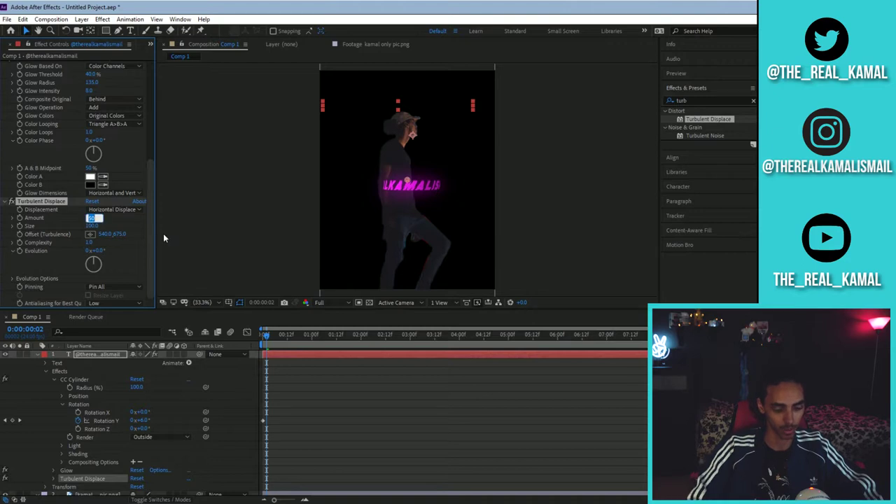
type("10")
key("Return")
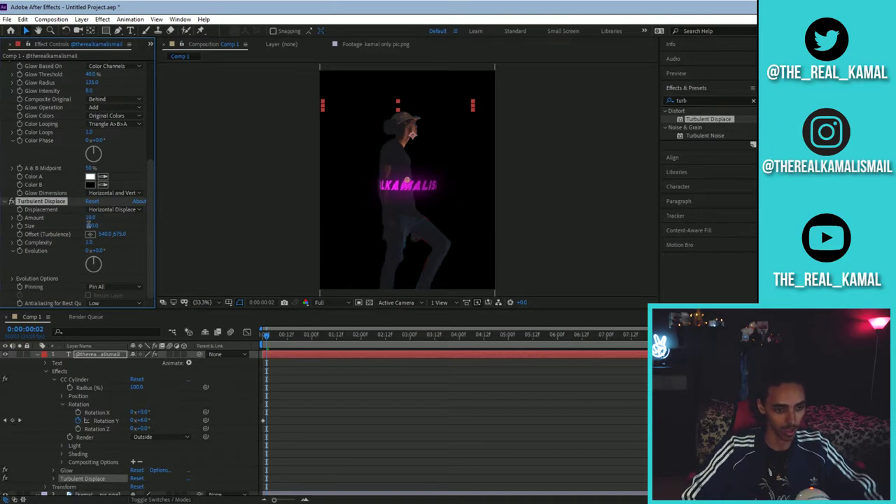
left_click(89, 225)
type("5")
key("Return")
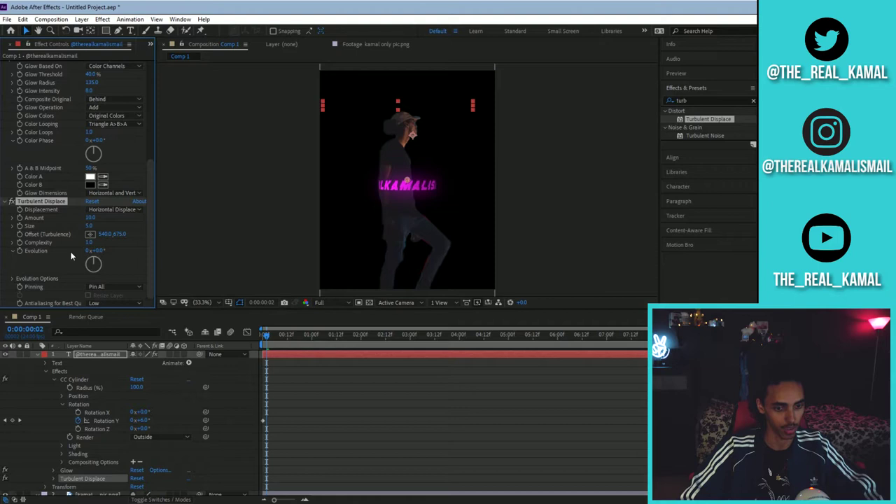
- Keyframe the turbulence Evolution from 0x at the start to 4x revolutions at the end
left_click_drag(266, 340, 263, 340)
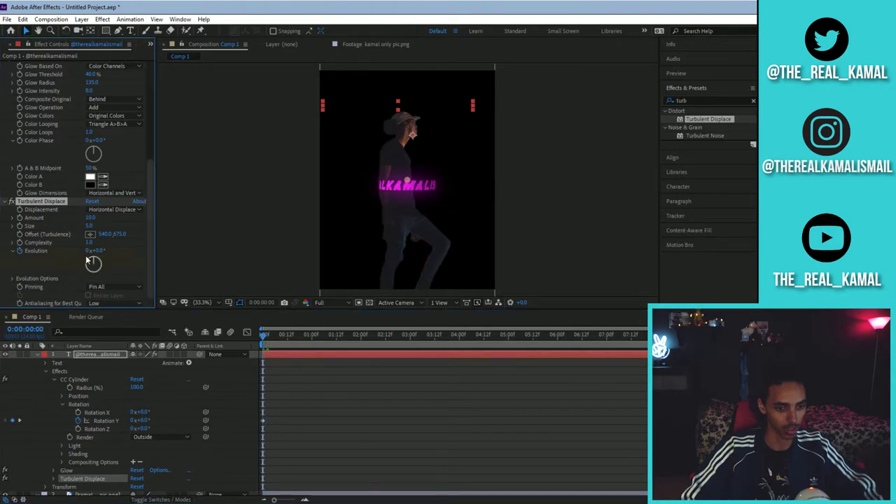
key("End")
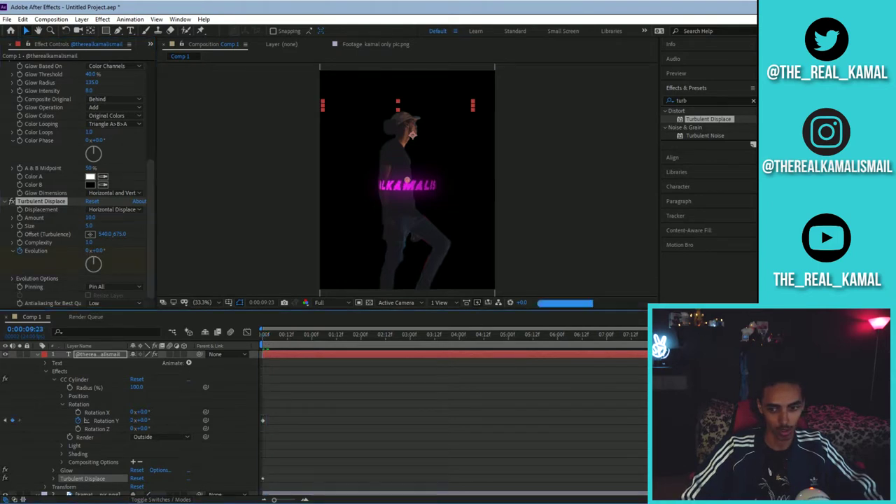
left_click(93, 250)
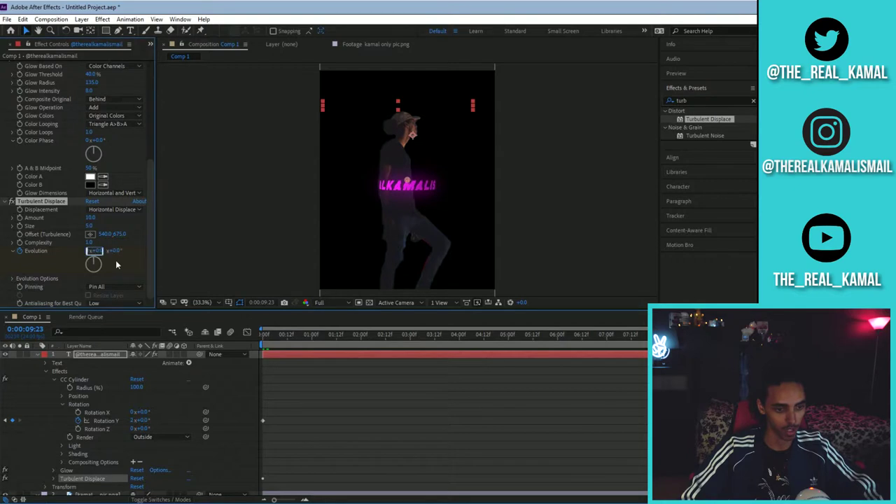
type("4")
key("Return")
- Search 'bad t' and apply the Bad TV 2 - old preset to the handle text
left_click(725, 100)
key("BackSpace")
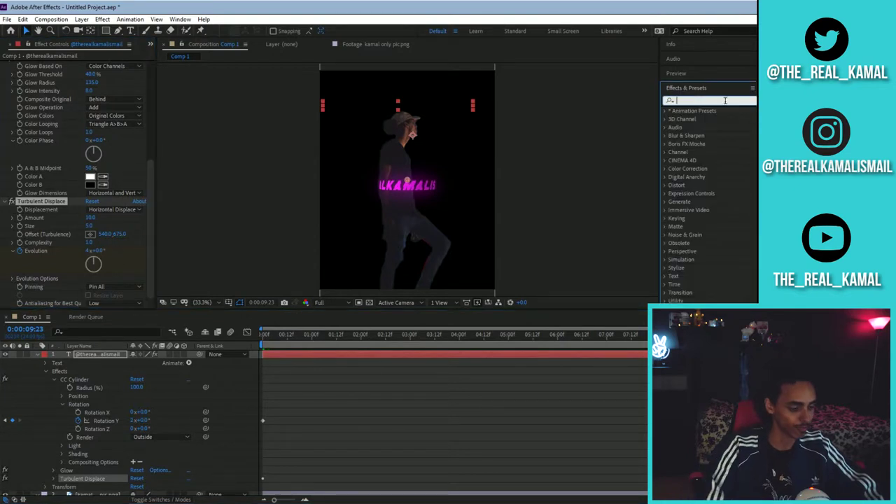
type("bad tv")
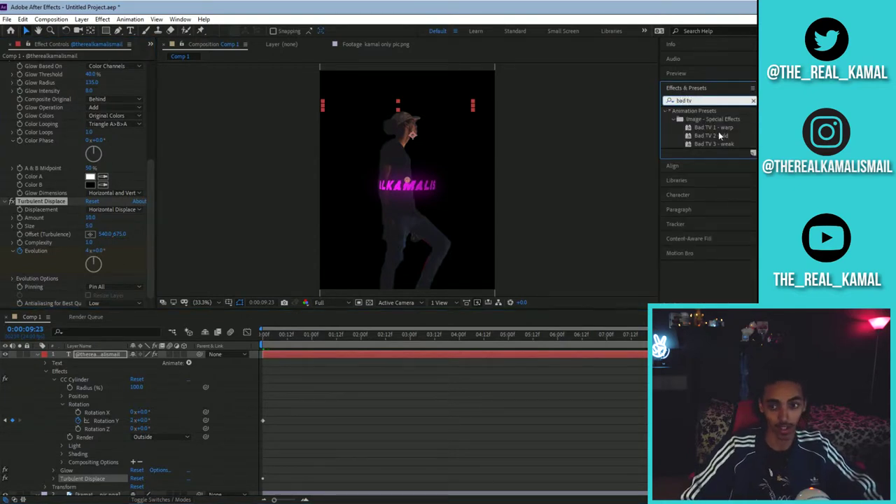
double_click(718, 136)
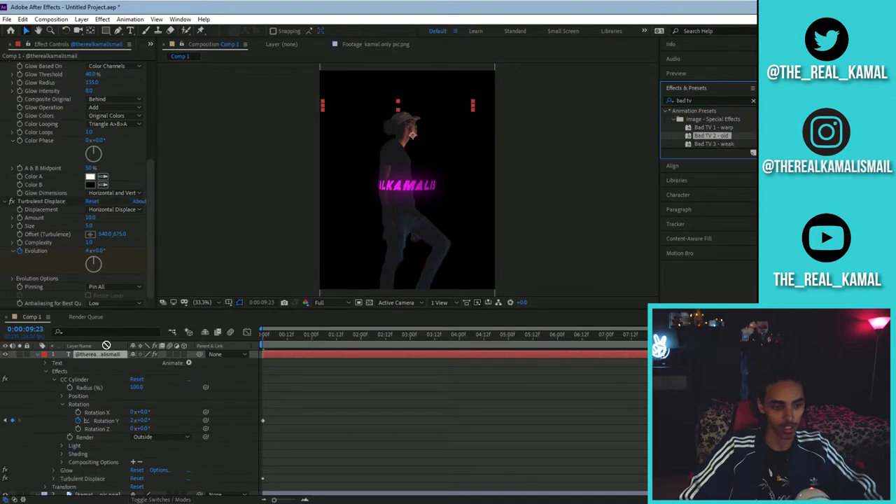
scroll(149, 221, "down", 5)
scroll(149, 221, "down", 3)
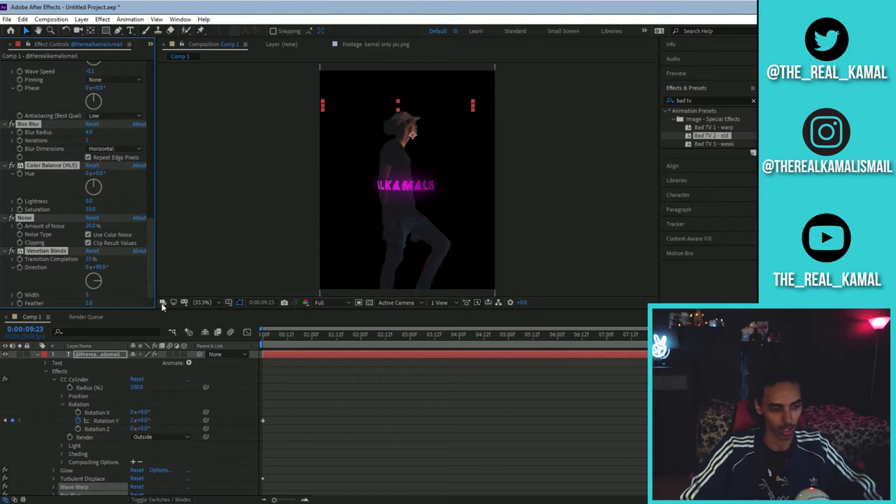
- Hide the cut-out person layer and apply the Opacity Flash - random preset to the text
left_click(37, 355)
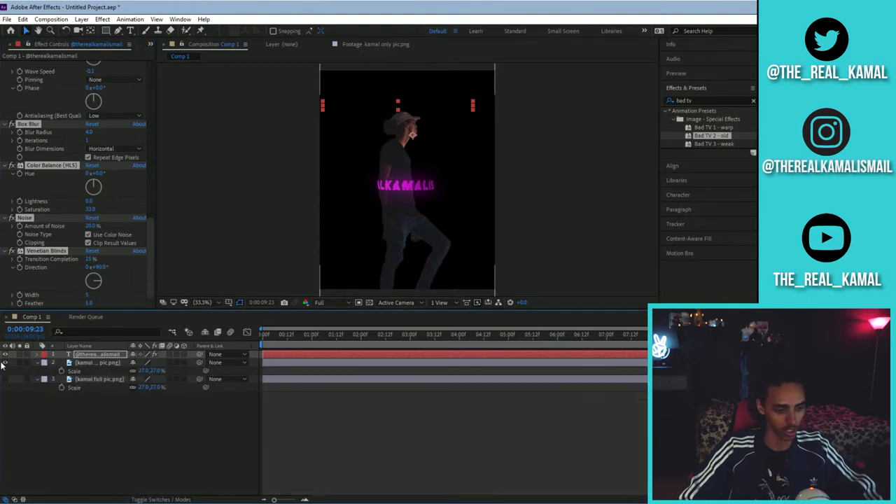
left_click(4, 363)
left_click(37, 355)
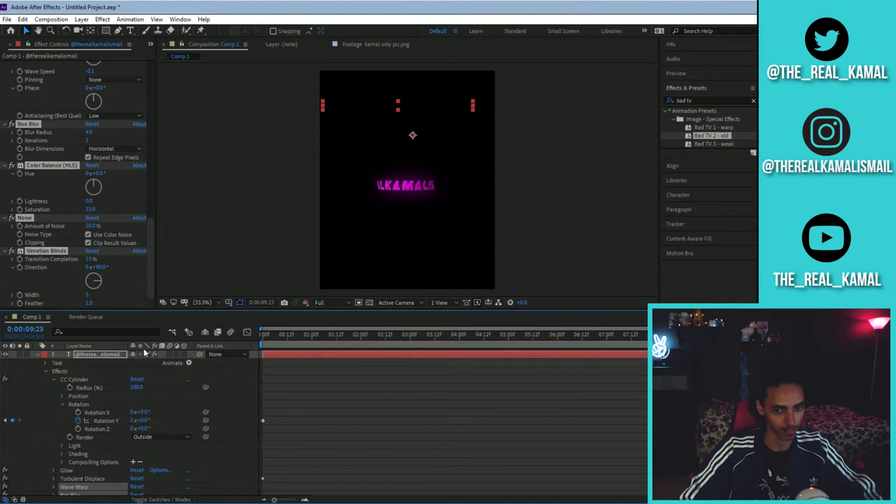
left_click(753, 100)
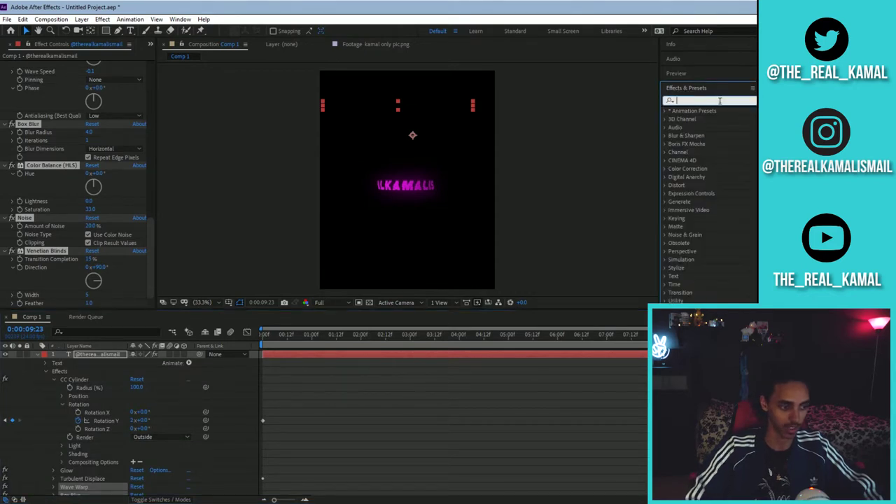
type("opacity")
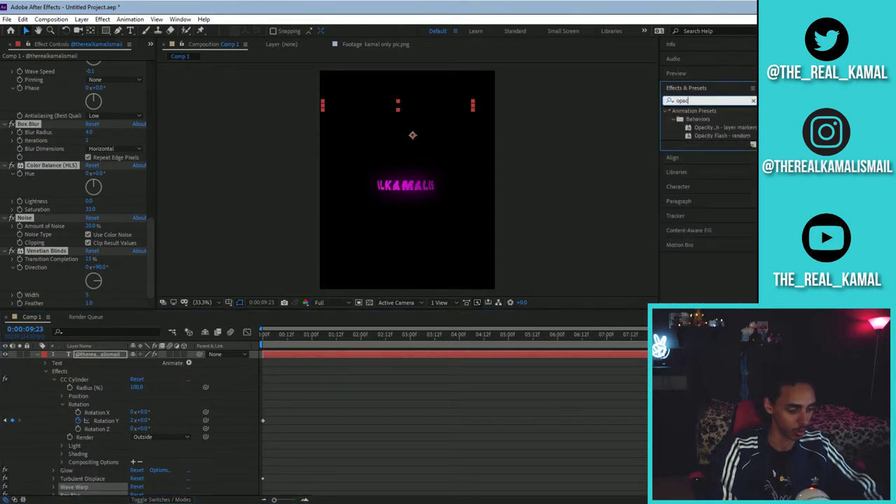
double_click(723, 135)
left_click(38, 355)
left_click_drag(279, 340, 644, 341)
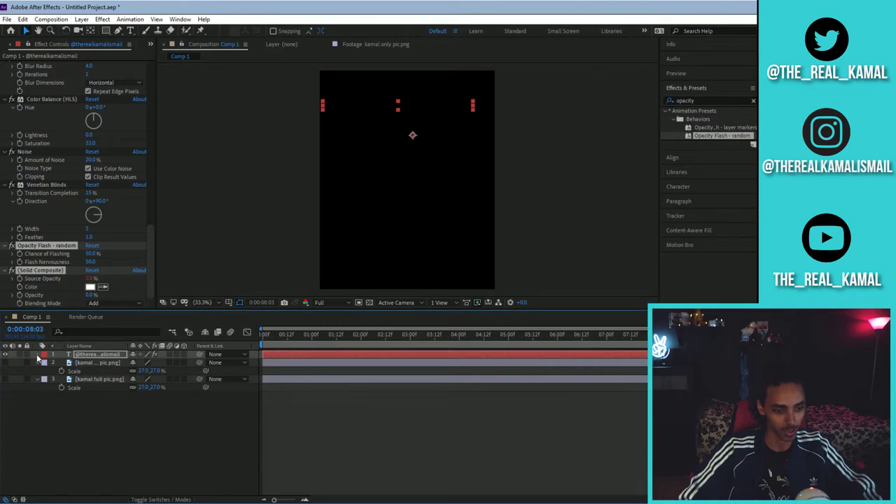
- Change the Source Opacity expression's minimum from 0 to 60 and preview the flicker
left_click(37, 355)
scroll(55, 416, "down", 3)
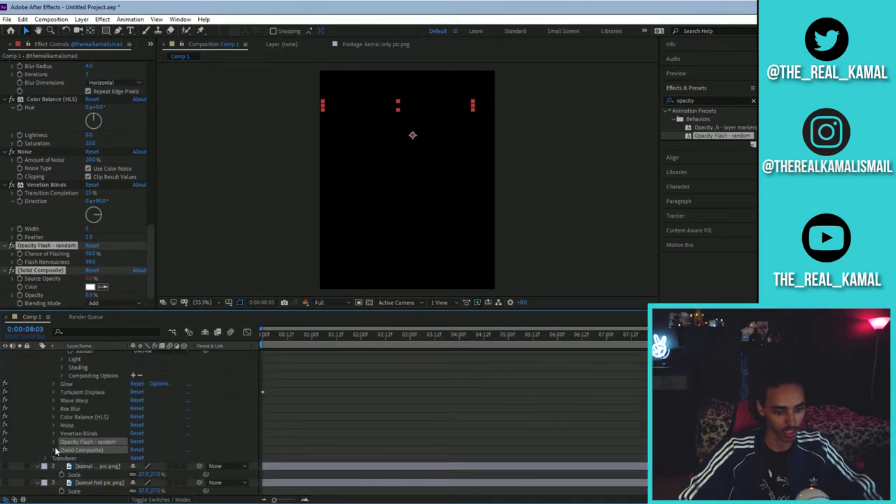
left_click(54, 450)
left_click(67, 430)
left_click(422, 455)
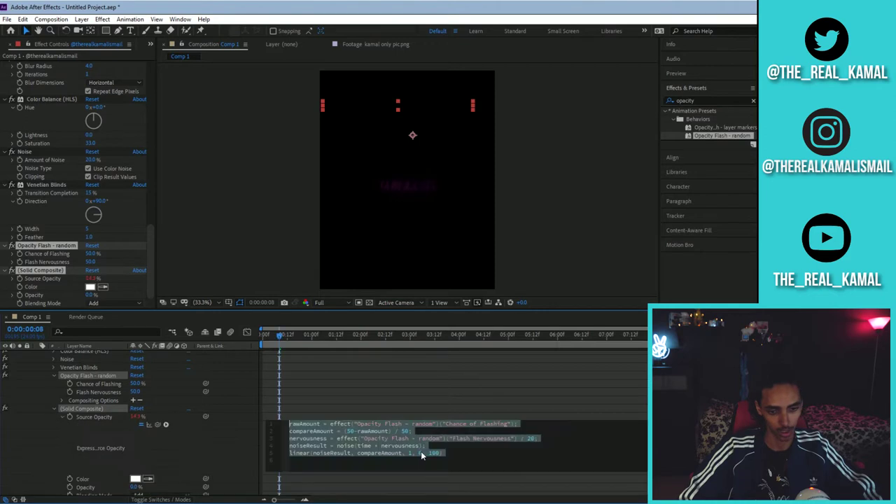
left_click(422, 455)
double_click(421, 453)
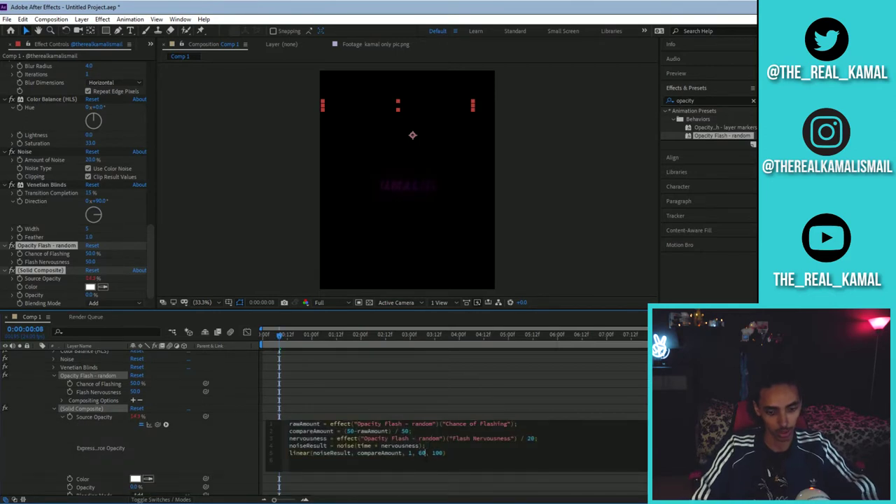
left_click(290, 402)
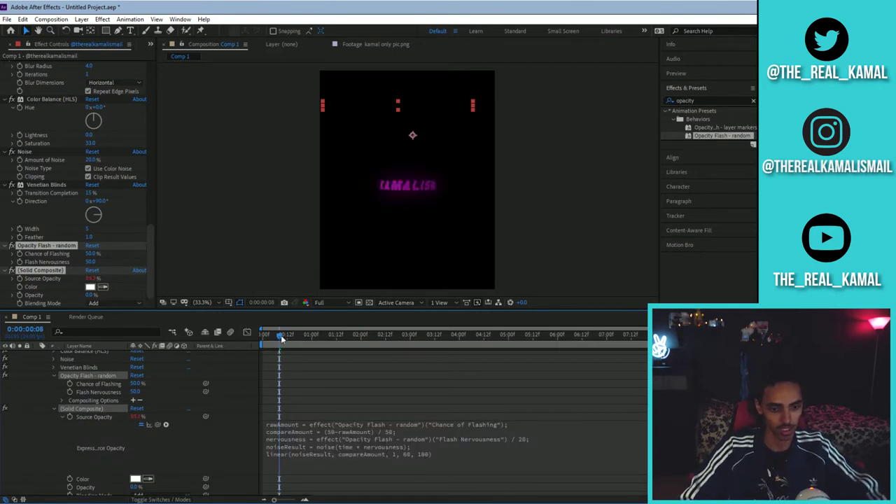
left_click_drag(282, 337, 678, 345)
left_click(753, 100)
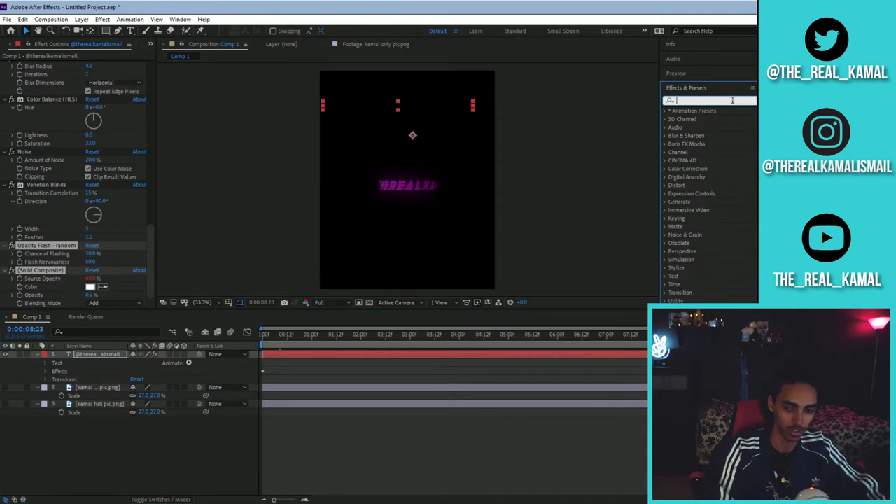
- Apply the Stylize Mosaic effect to the text, with blocks set to 1 at the start
type("mosaic")
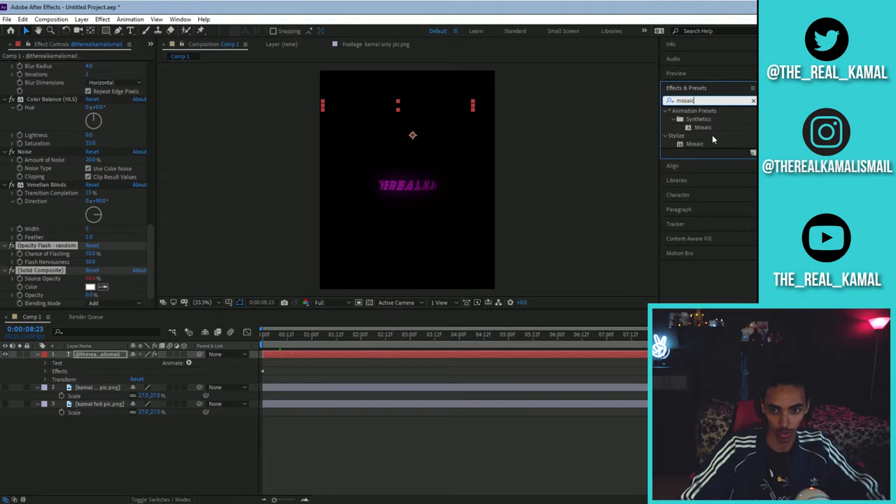
left_click(694, 144)
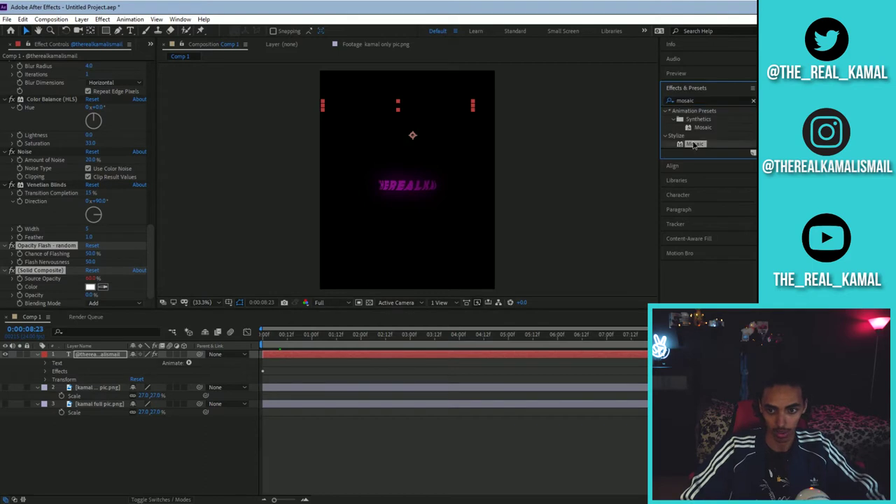
left_click_drag(130, 355, 93, 353)
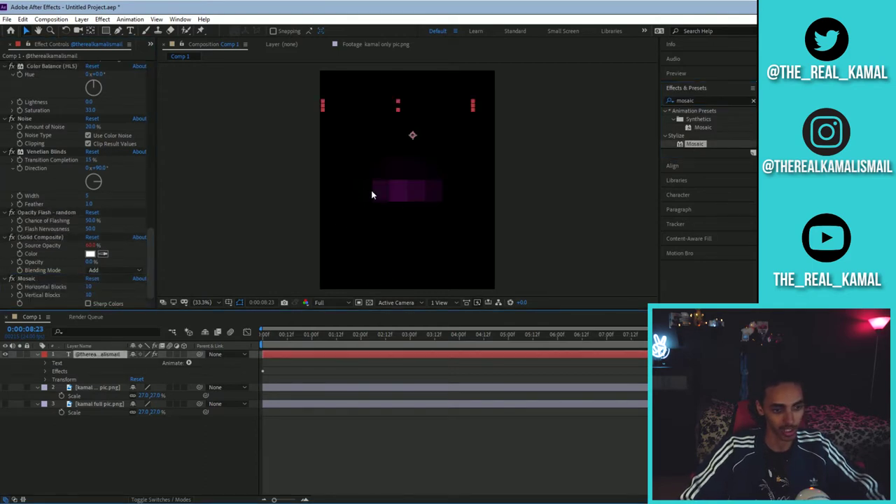
left_click_drag(277, 338, 263, 338)
key("=")
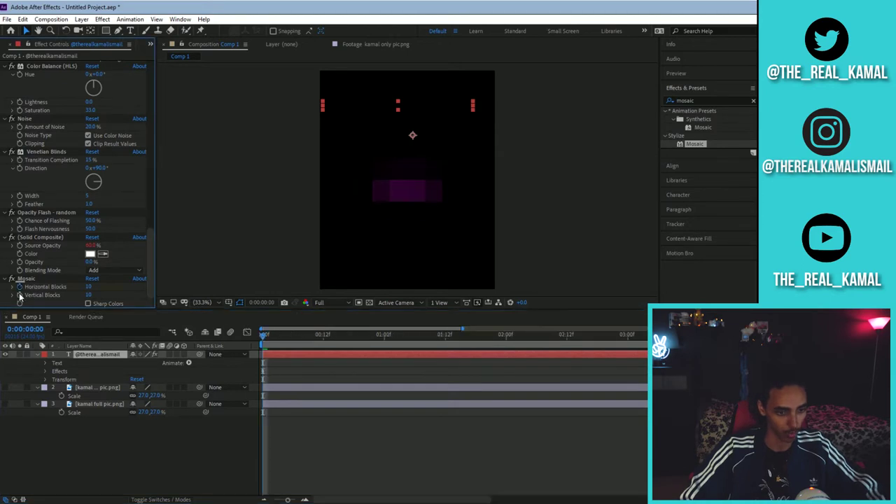
left_click(31, 278)
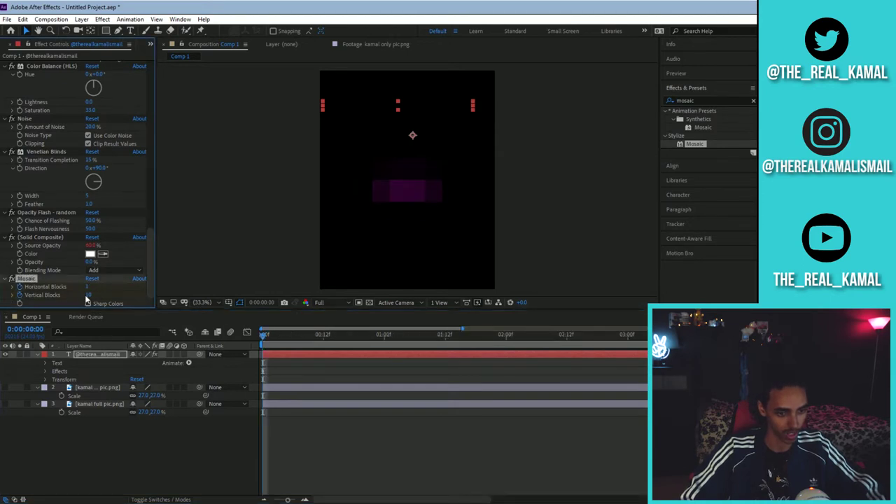
left_click_drag(86, 297, 50, 298)
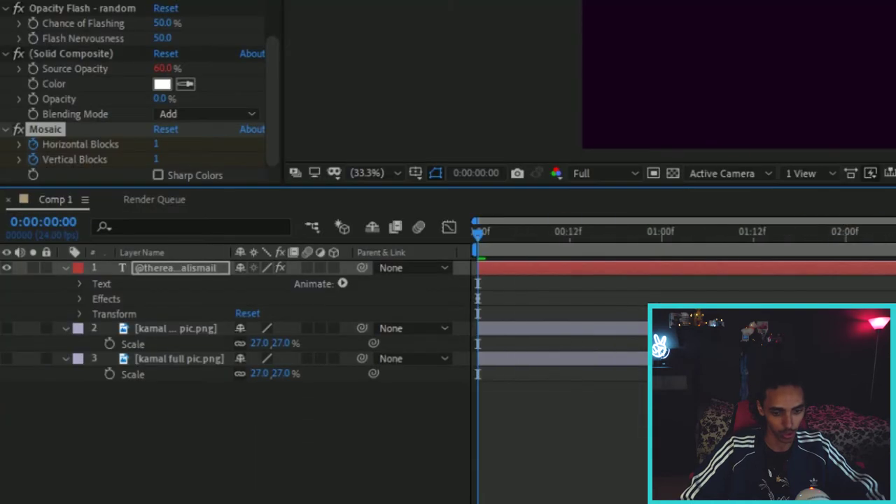
key("minus")
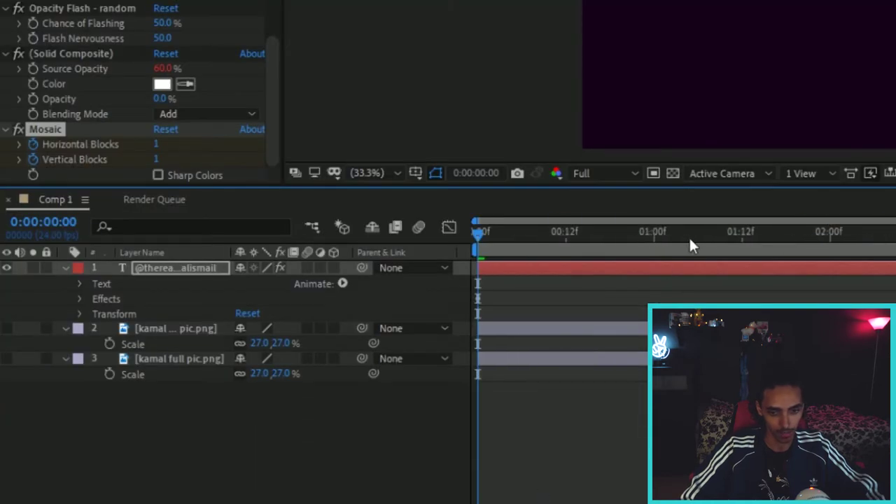
- Keyframe Mosaic Horizontal and Vertical Blocks to 40 at frame 6 and 4000 at frame 14
left_click_drag(607, 240, 525, 251)
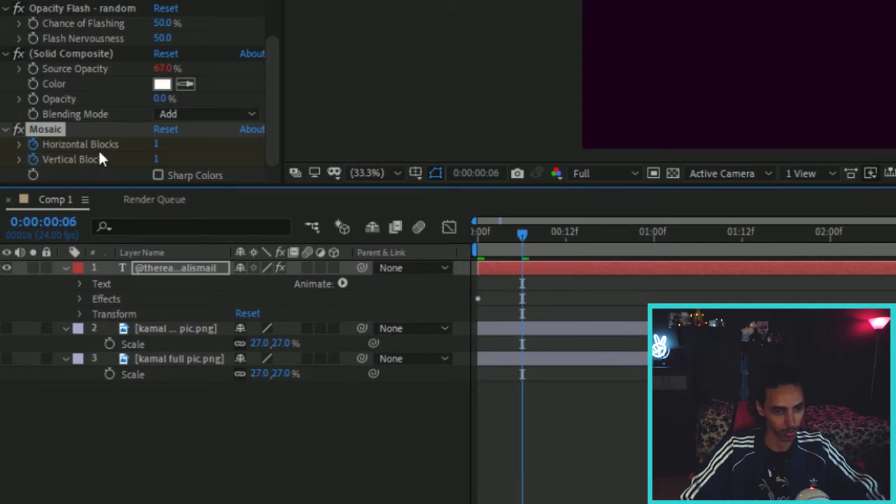
left_click(155, 144)
type("40")
key("Return")
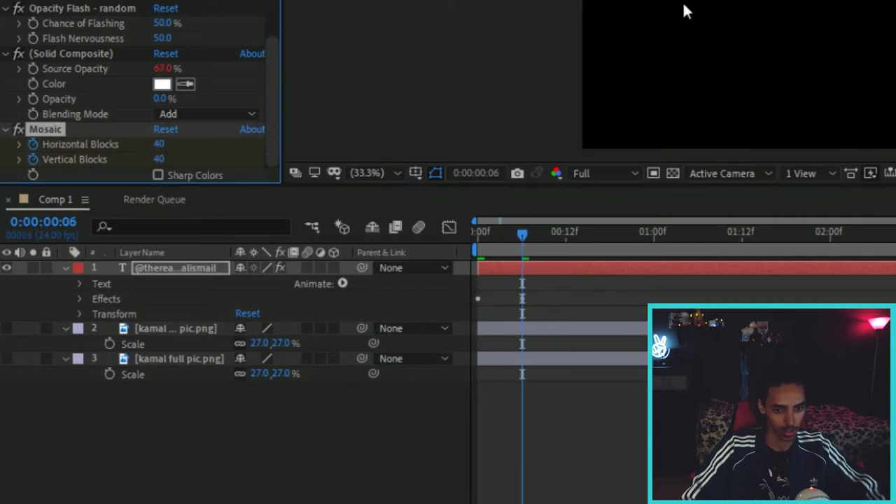
left_click_drag(555, 230, 581, 235)
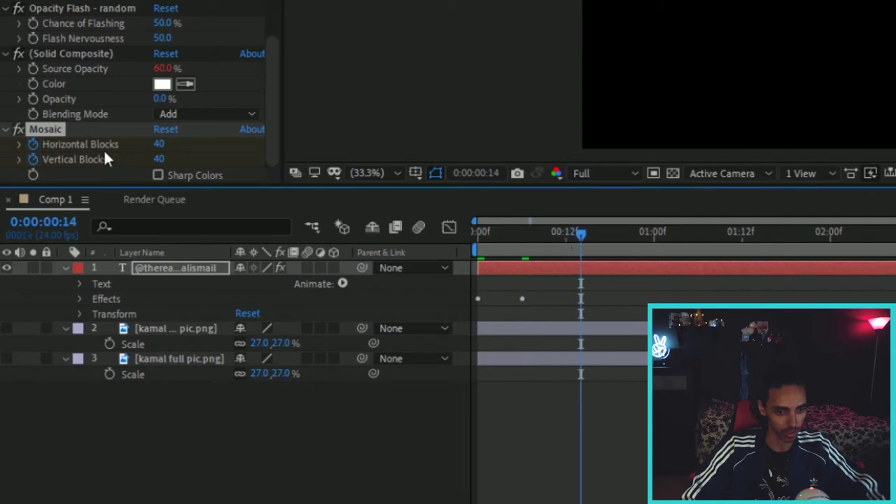
left_click(158, 145)
type("4")
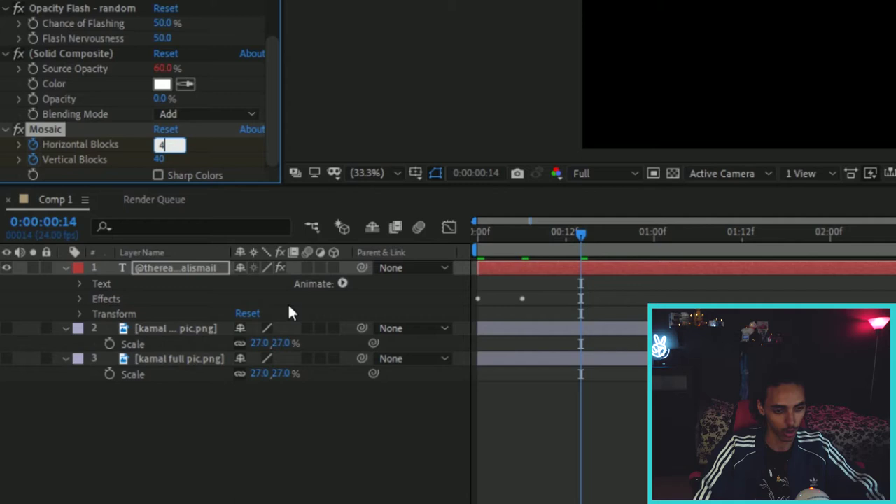
type("000")
key("Return")
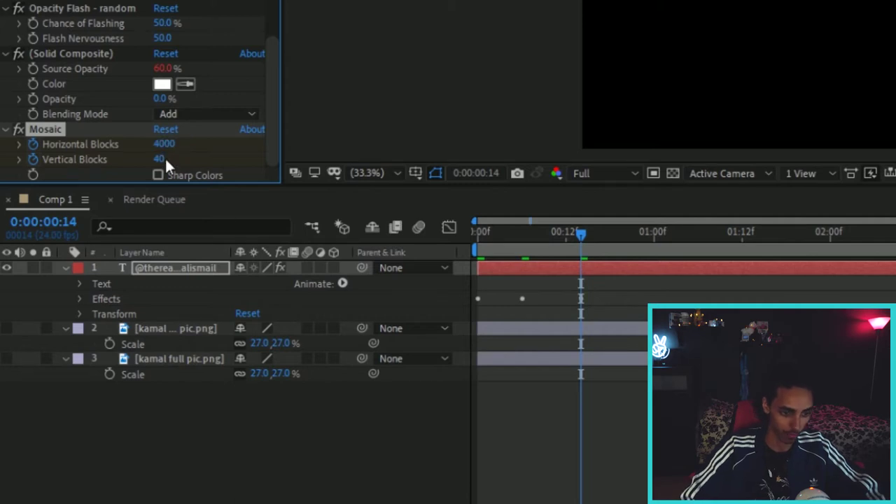
left_click(161, 159)
type("4000")
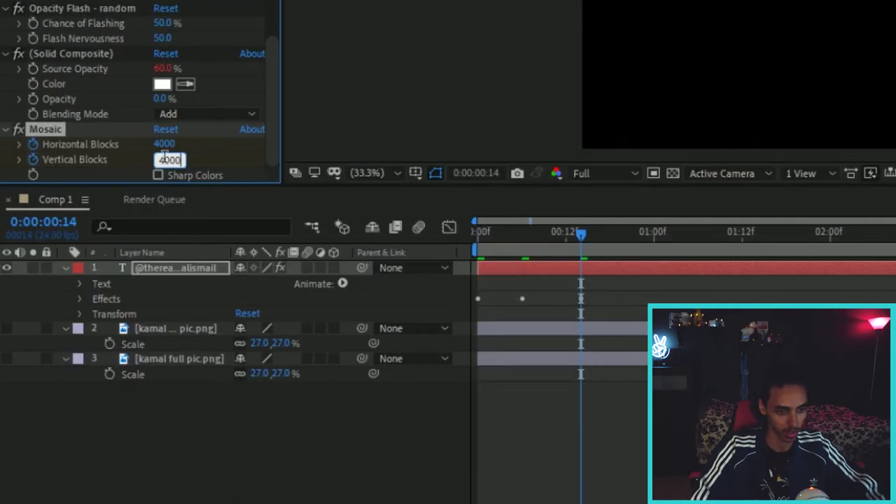
key("Return")
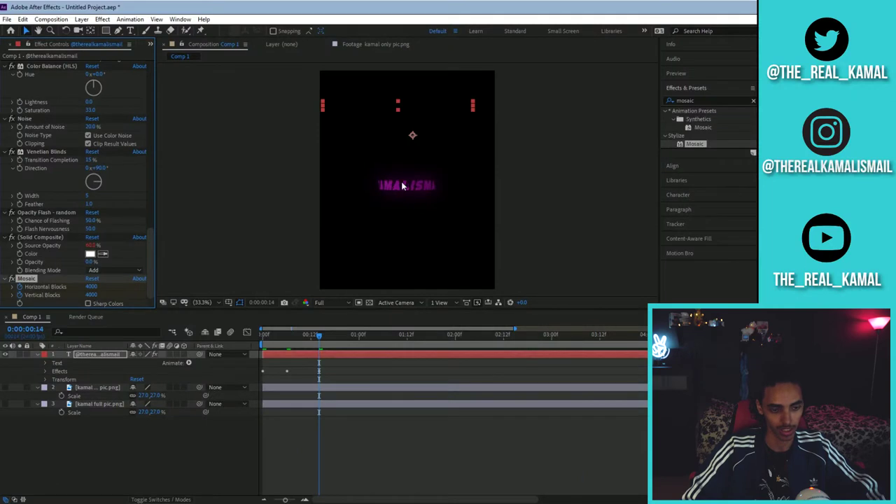
left_click(94, 287)
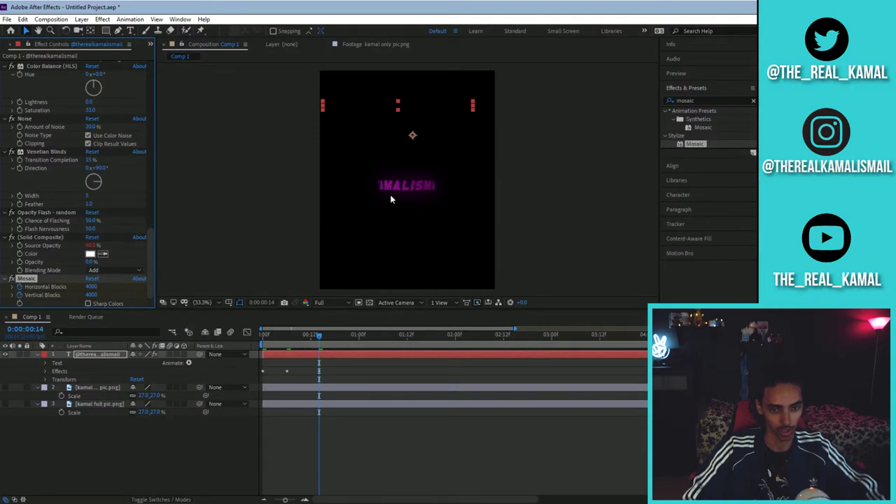
- Reveal the Mosaic keyframes and duplicate them near the 09:05 mark
key("e")
scroll(343, 374, "down", 1)
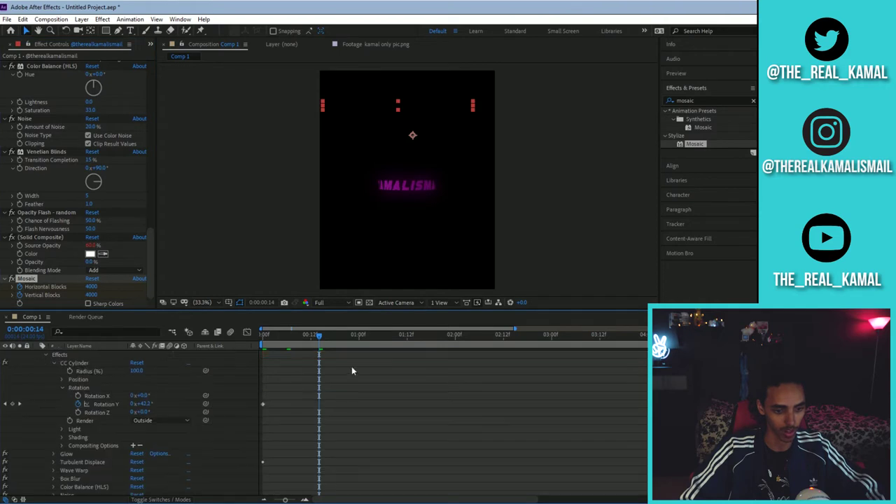
scroll(338, 419, "down", 10)
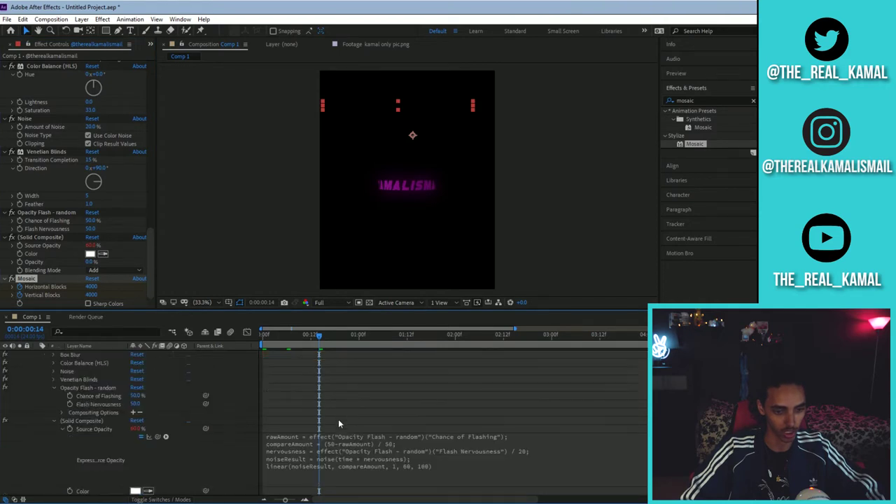
left_click(54, 451)
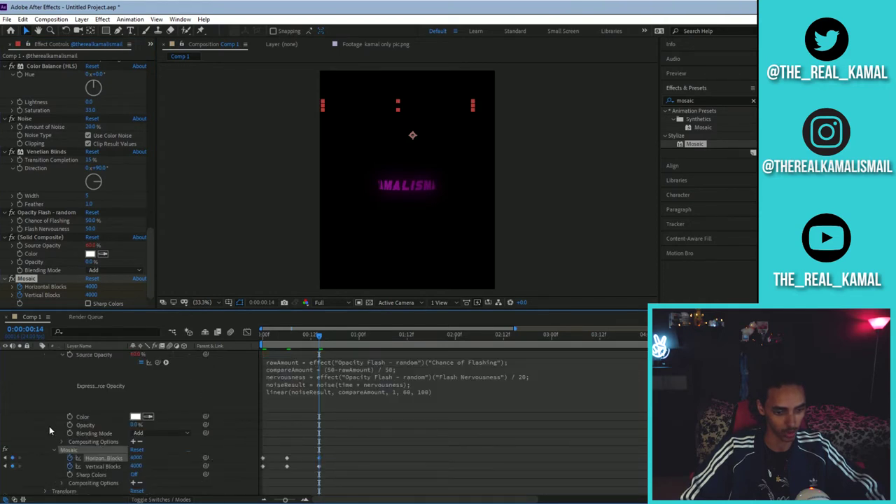
scroll(49, 425, "down", 1)
left_click(332, 422)
left_click(221, 446)
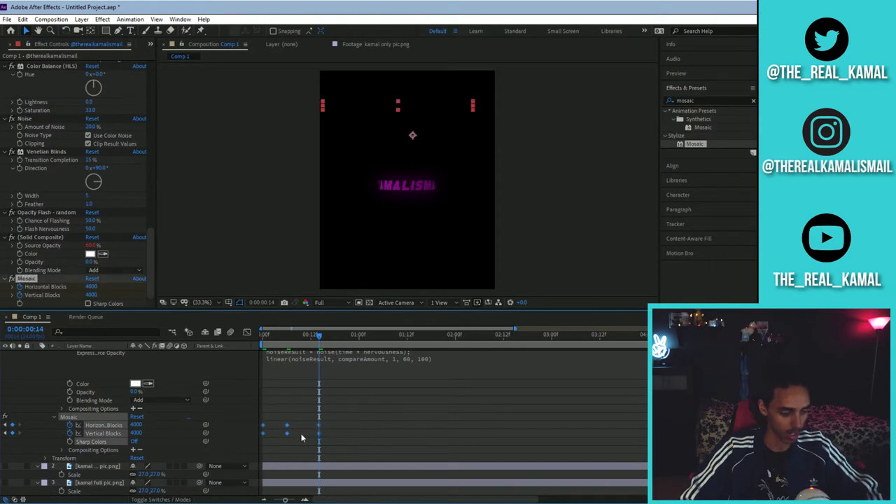
left_click_drag(418, 502, 656, 501)
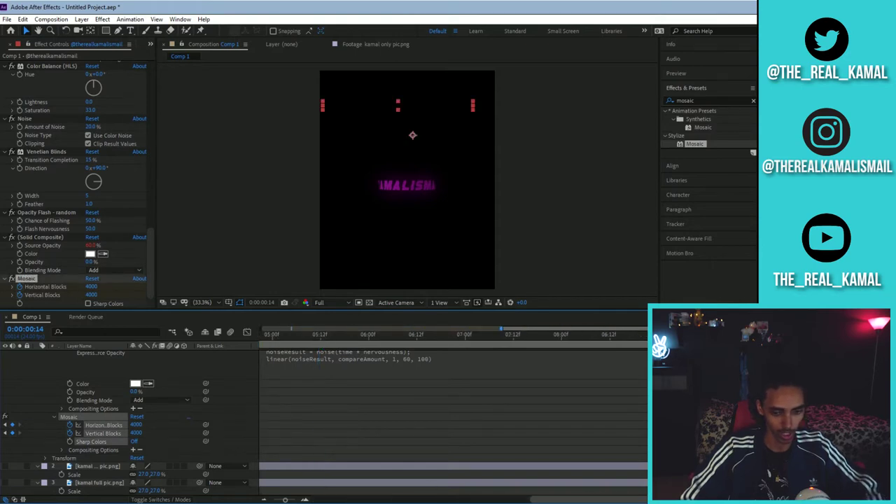
left_click(690, 332)
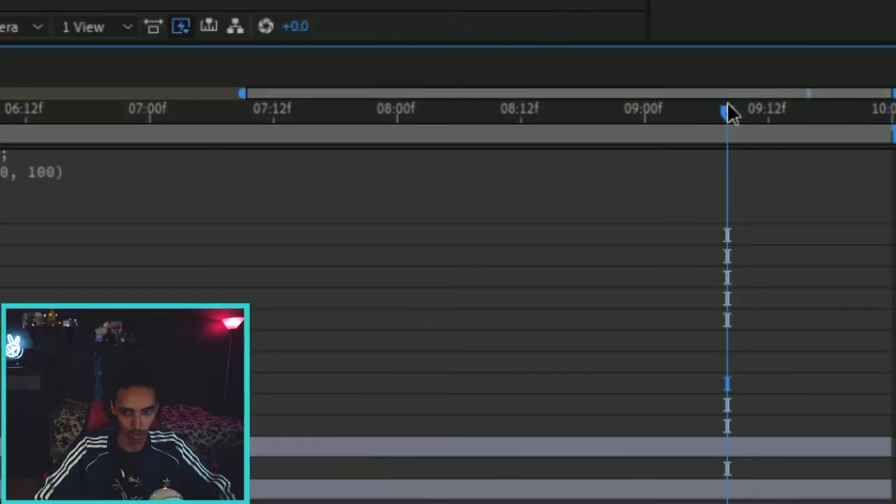
left_click_drag(726, 112, 710, 116)
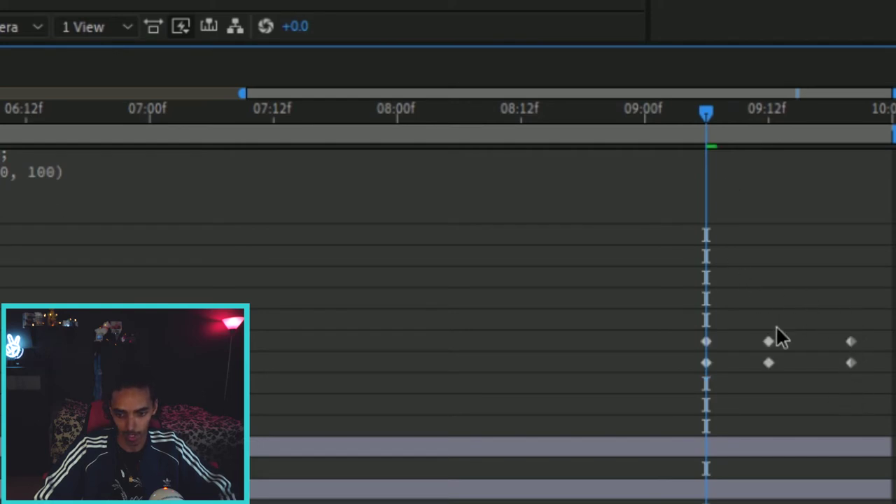
- Shift the six duplicated Mosaic keyframes to just after 09:06 and scrub the ending glitch
left_click_drag(756, 321, 677, 380)
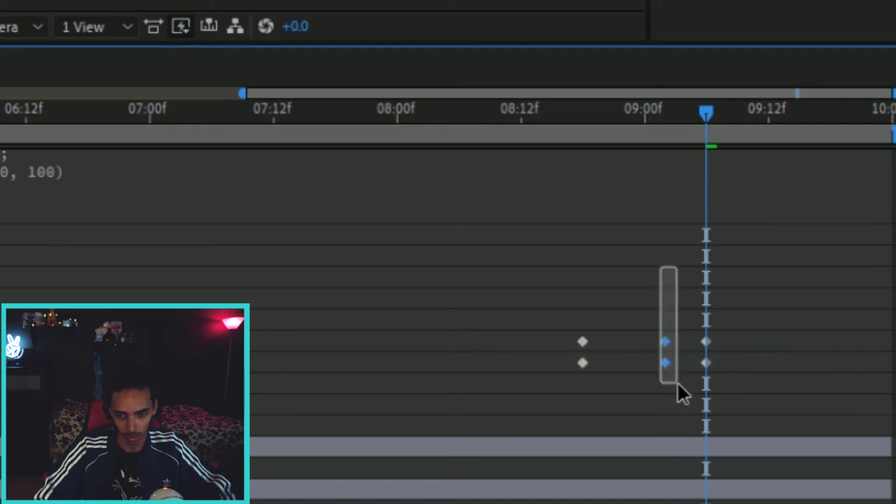
left_click_drag(664, 343, 503, 348)
left_click_drag(645, 307, 739, 382)
left_click_drag(686, 348, 649, 345)
left_click(644, 347)
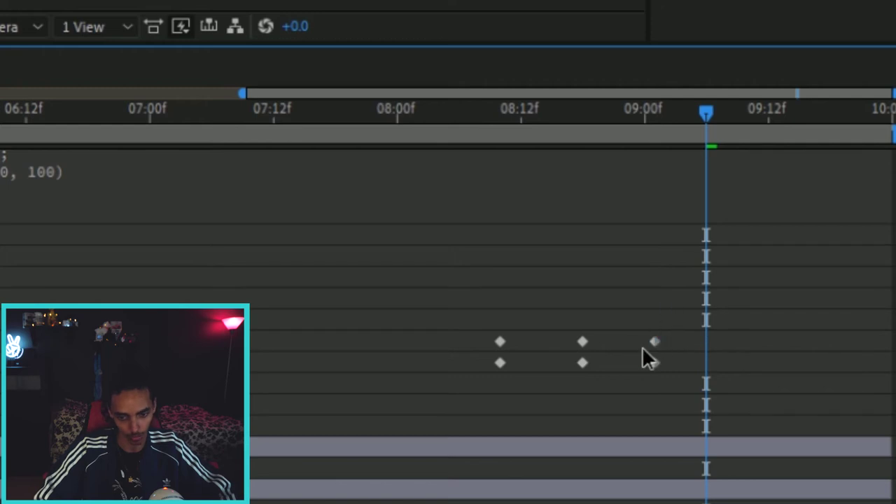
left_click_drag(665, 298, 466, 381)
left_click_drag(503, 351, 728, 345)
left_click(779, 280)
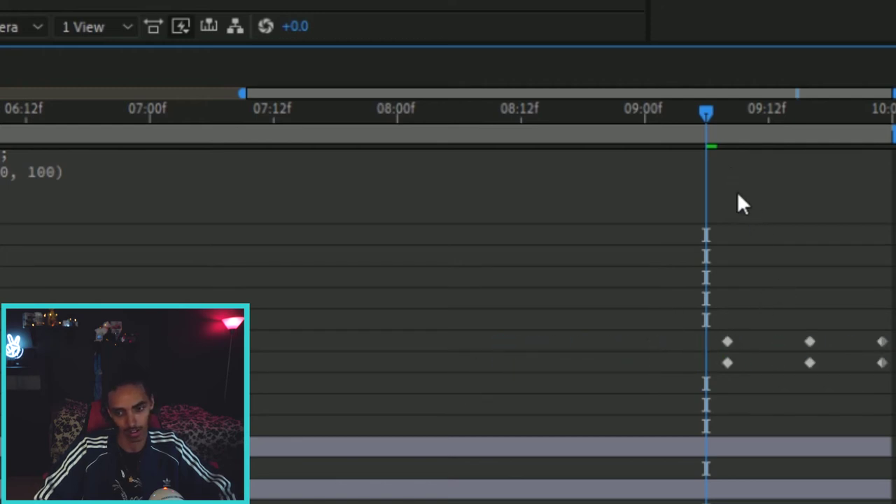
left_click(715, 112)
left_click_drag(772, 113, 520, 133)
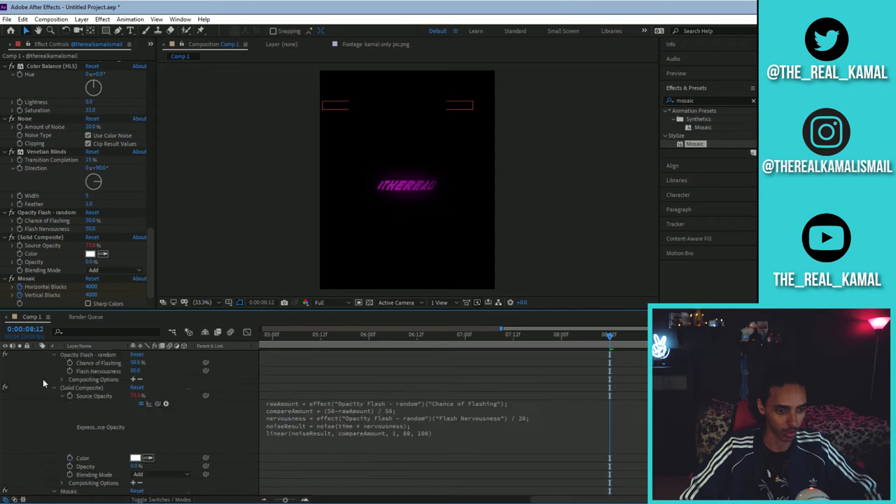
- Duplicate the handle text, move the copy below the kamal pic layer, and render its cylinder Inside
left_click(38, 355)
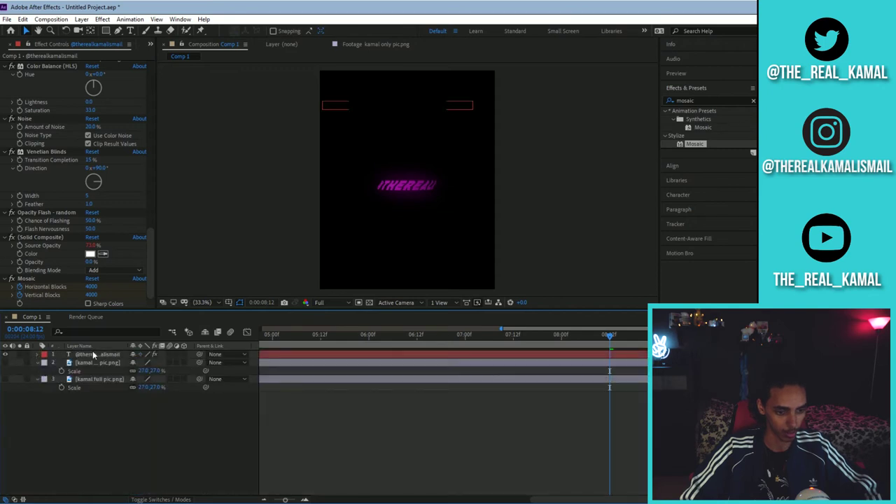
left_click(86, 362)
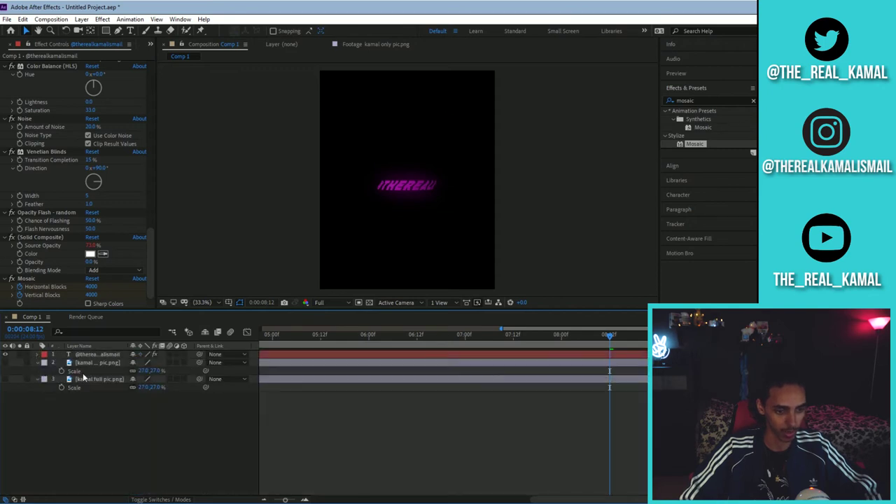
left_click(92, 355)
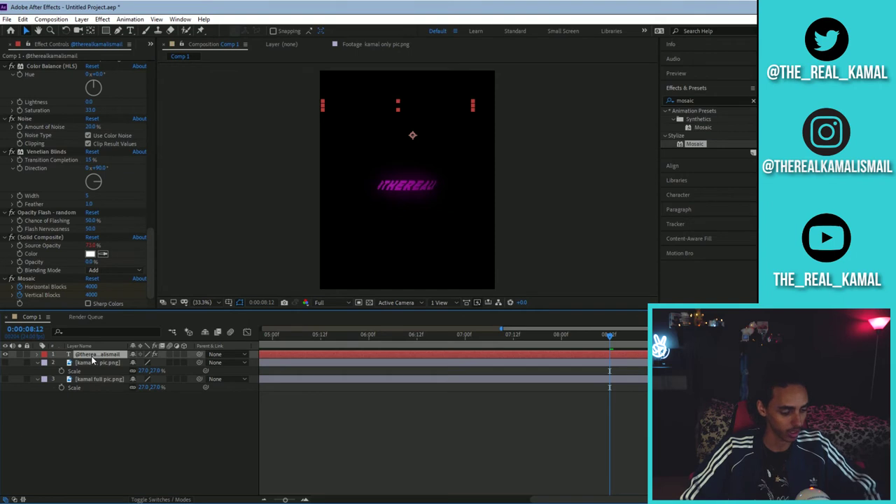
key("ctrl+d")
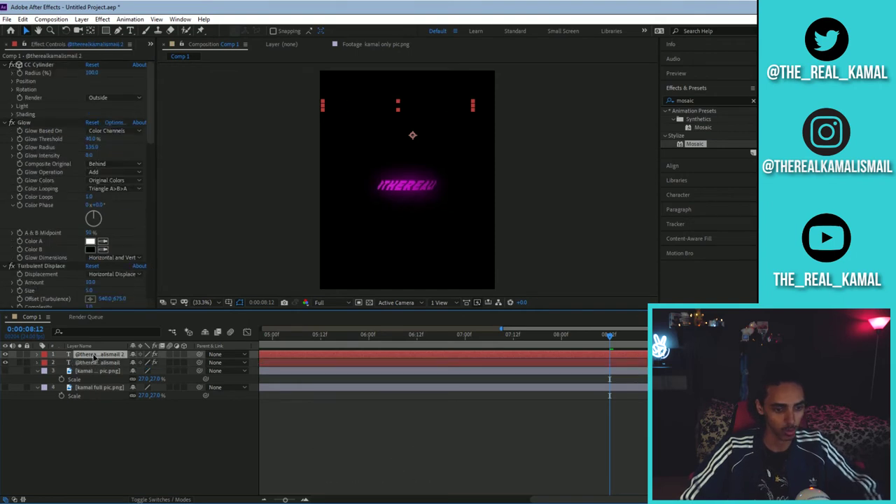
left_click_drag(96, 358, 98, 379)
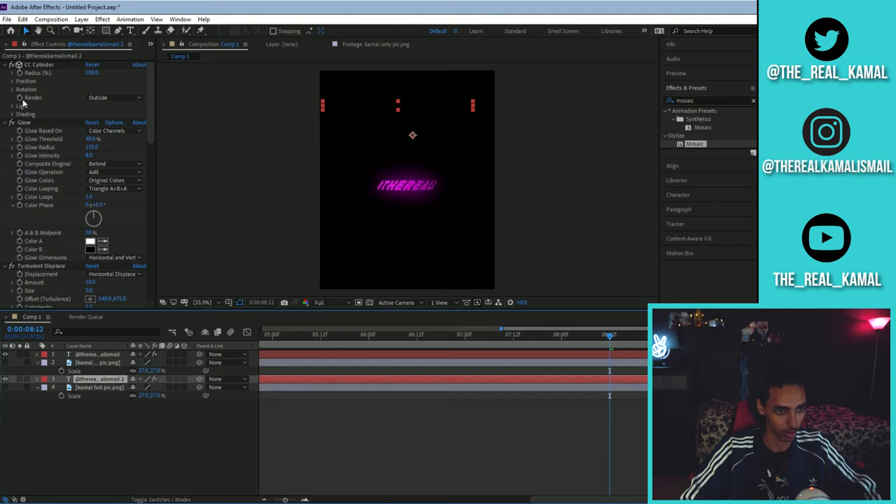
left_click(98, 132)
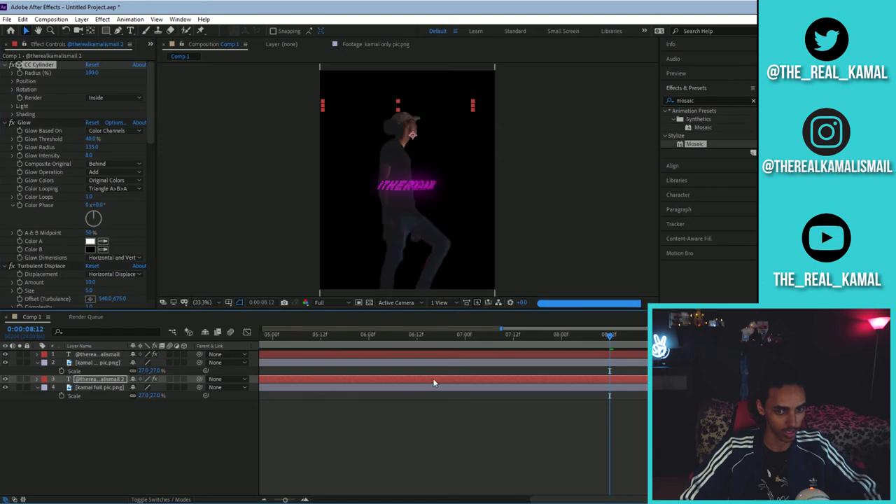
- Adjust the original text cylinder's Position Z, then select the copy with the time at 0:00:03:14
left_click(99, 355)
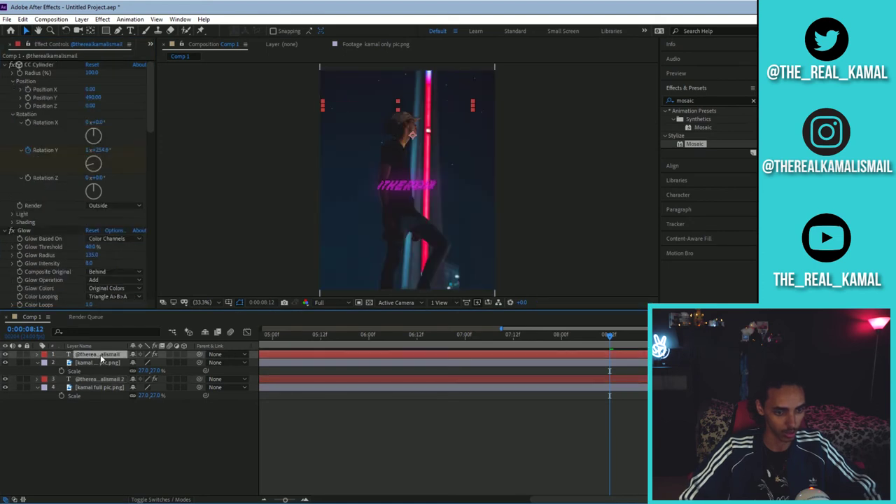
left_click_drag(91, 105, 61, 111)
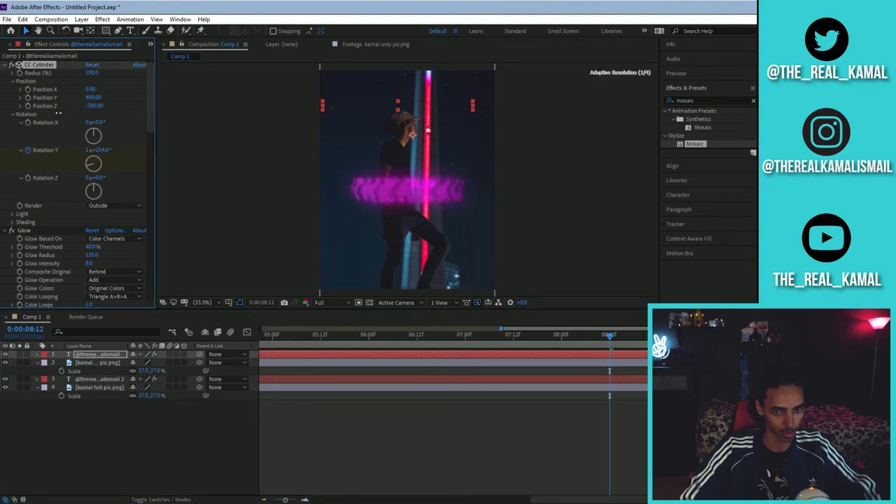
left_click(84, 379)
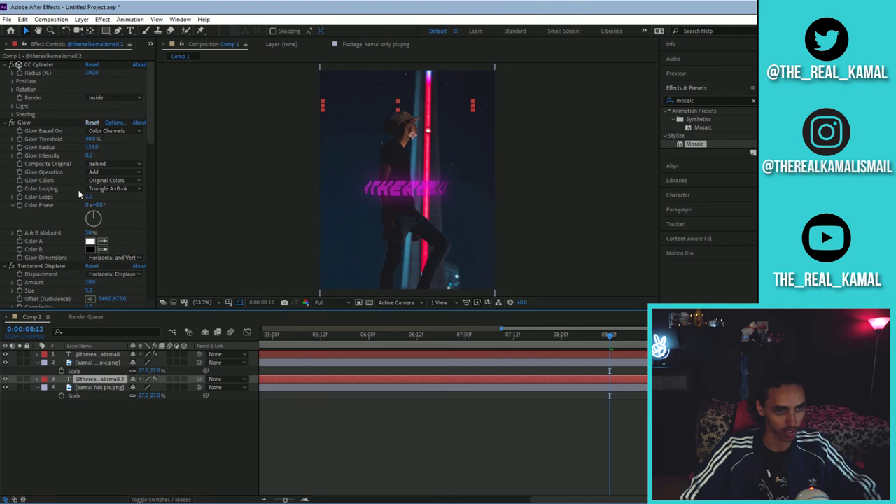
left_click(310, 377)
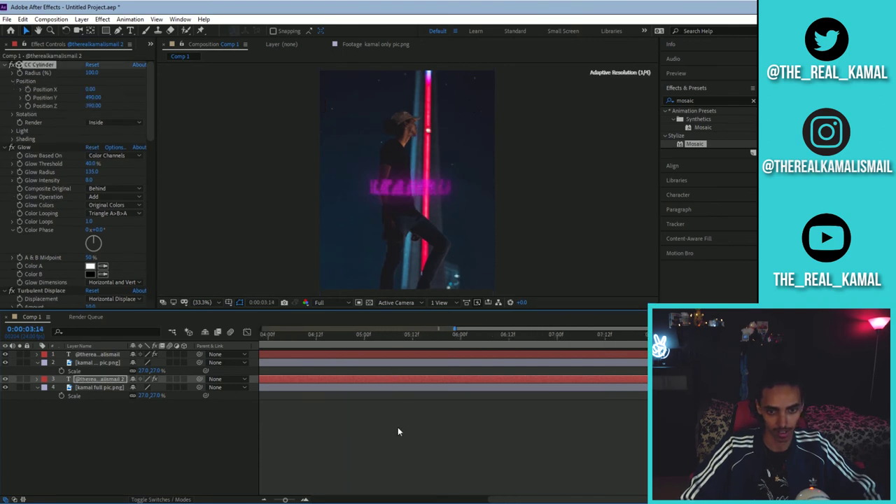
key("space")
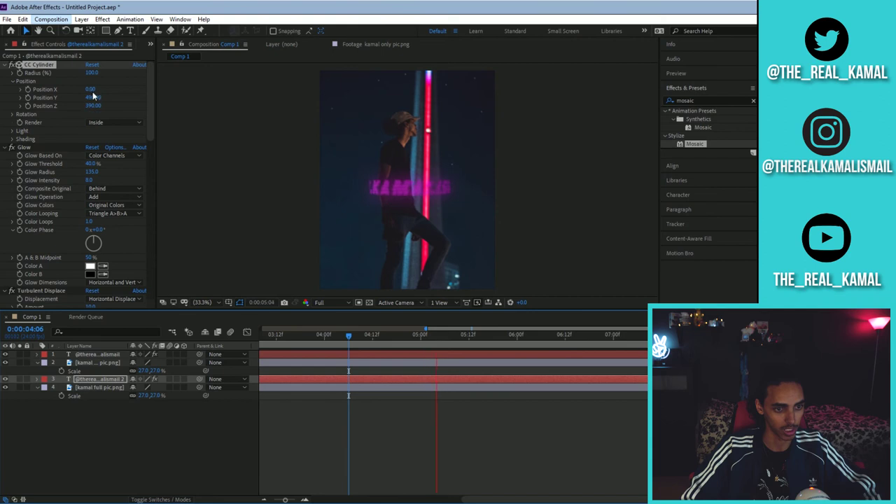